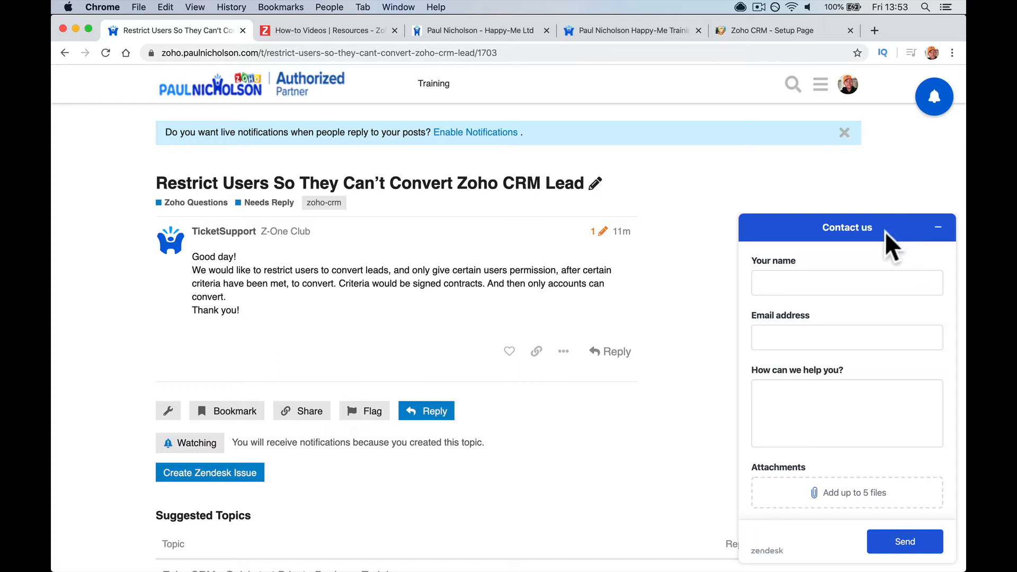
Examine the forum question about restricting lead conversion, highlighting the sentence on the signed contracts criteria
click(937, 229)
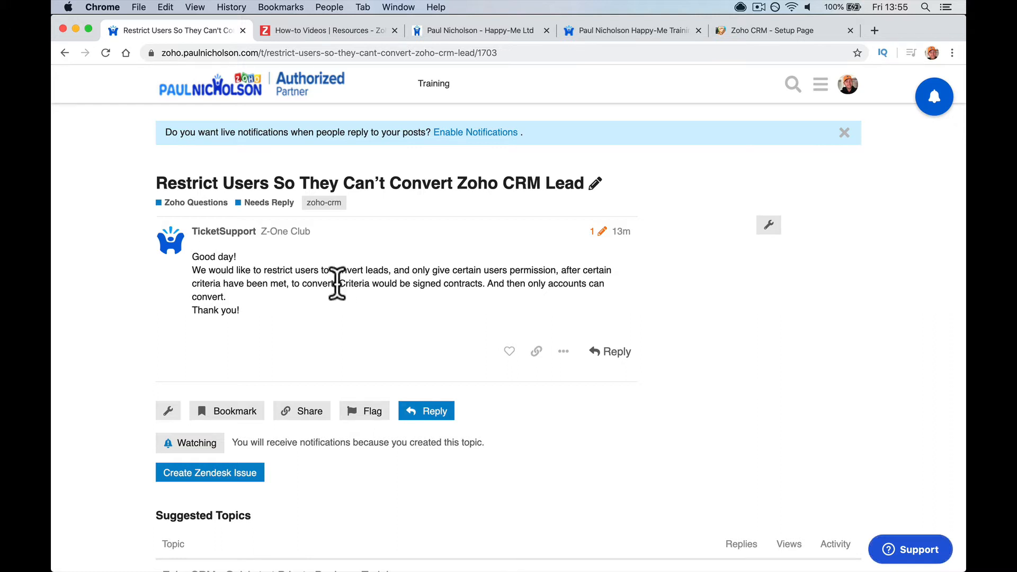
drag(338, 284, 485, 287)
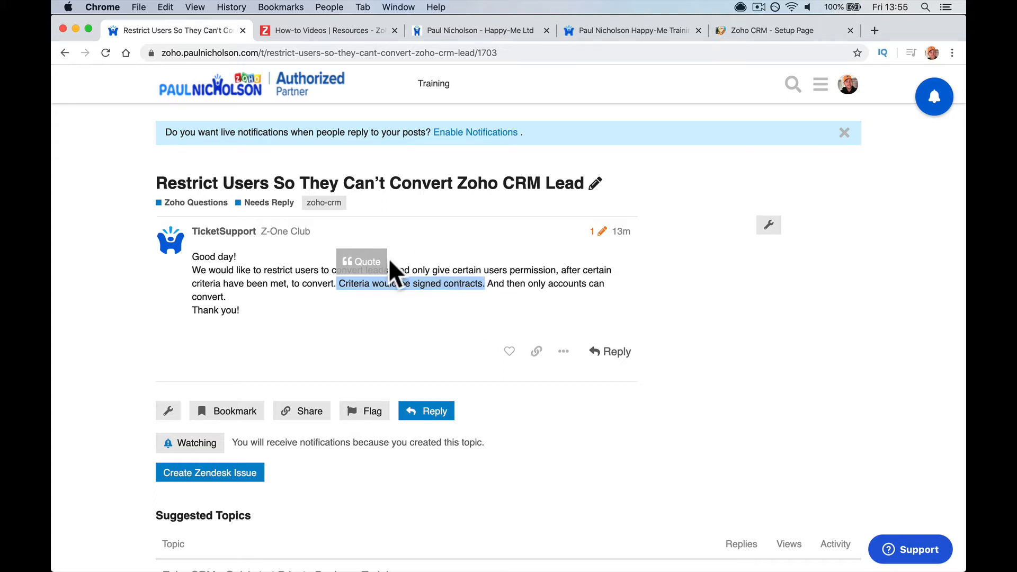
click(335, 316)
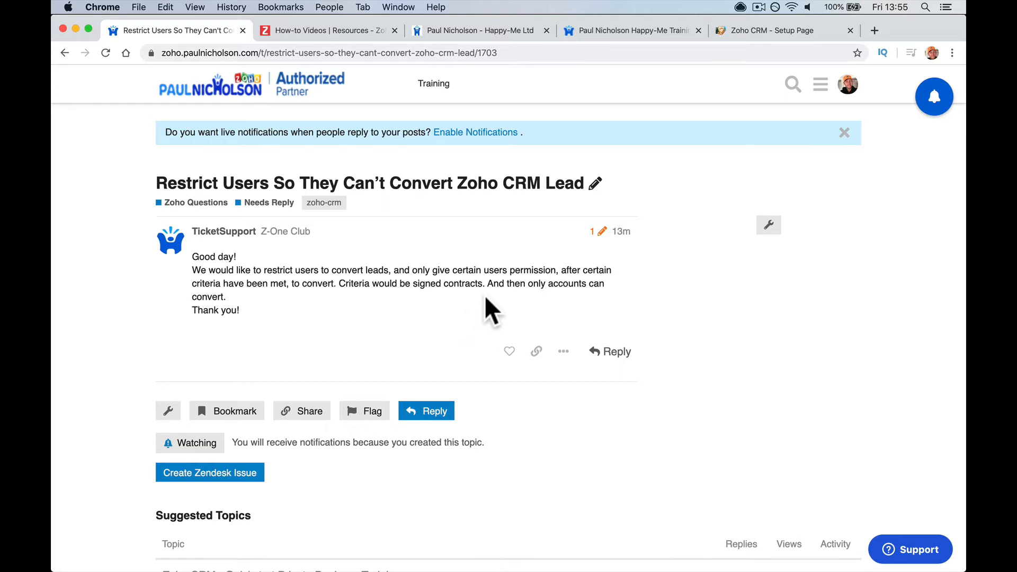
Switch to Zoho CRM and open the Profiles list in the Security Control settings
click(763, 30)
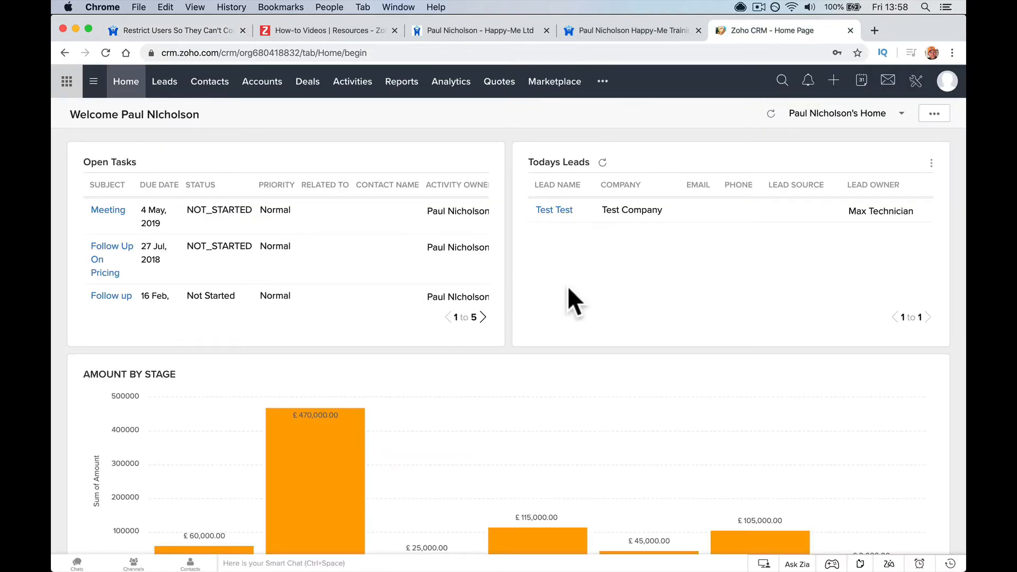
click(914, 82)
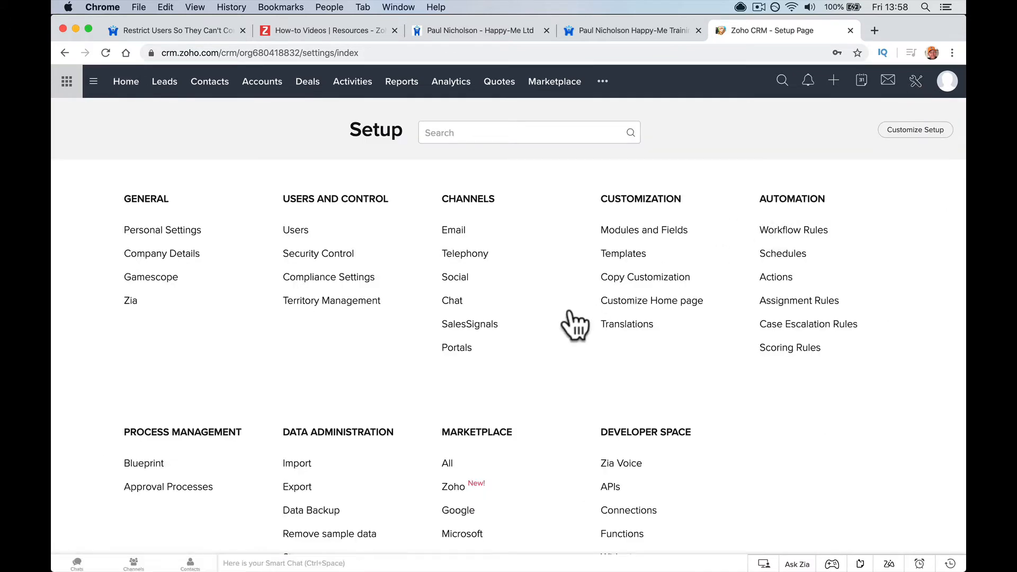
click(310, 233)
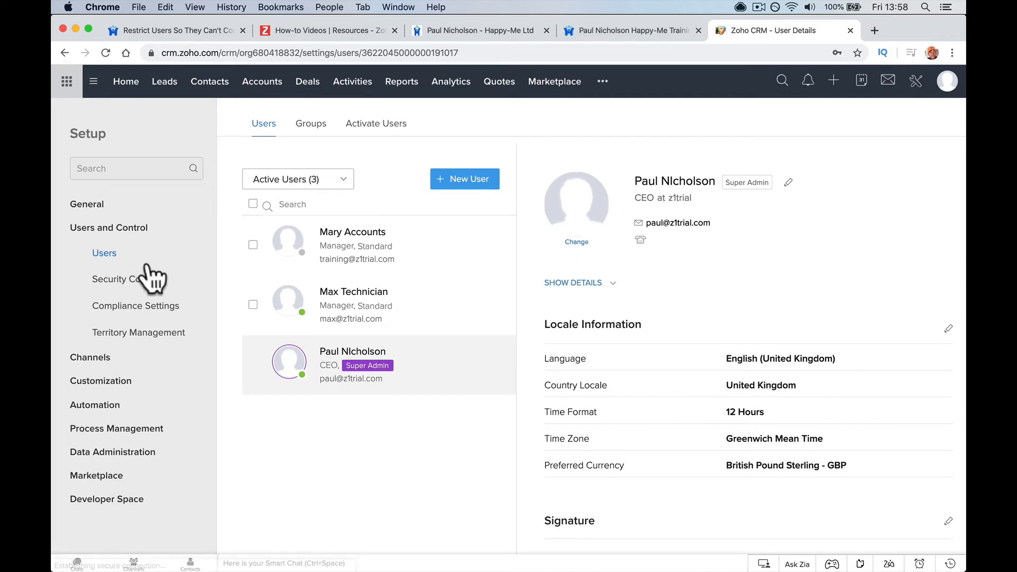
click(139, 279)
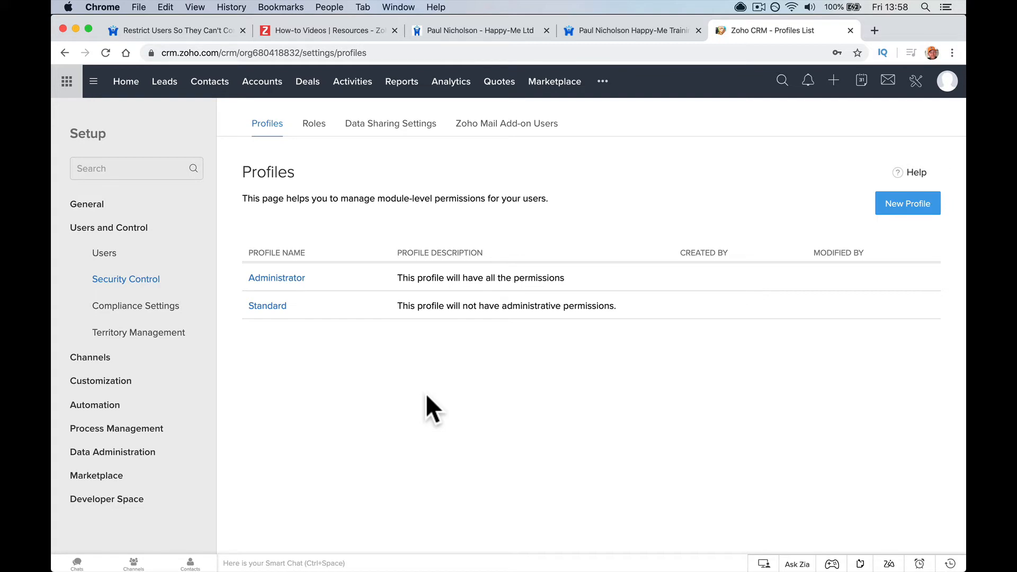
Examine the Standard profile's tool permissions and the modules covered by Convert, and return to the profile list
click(285, 306)
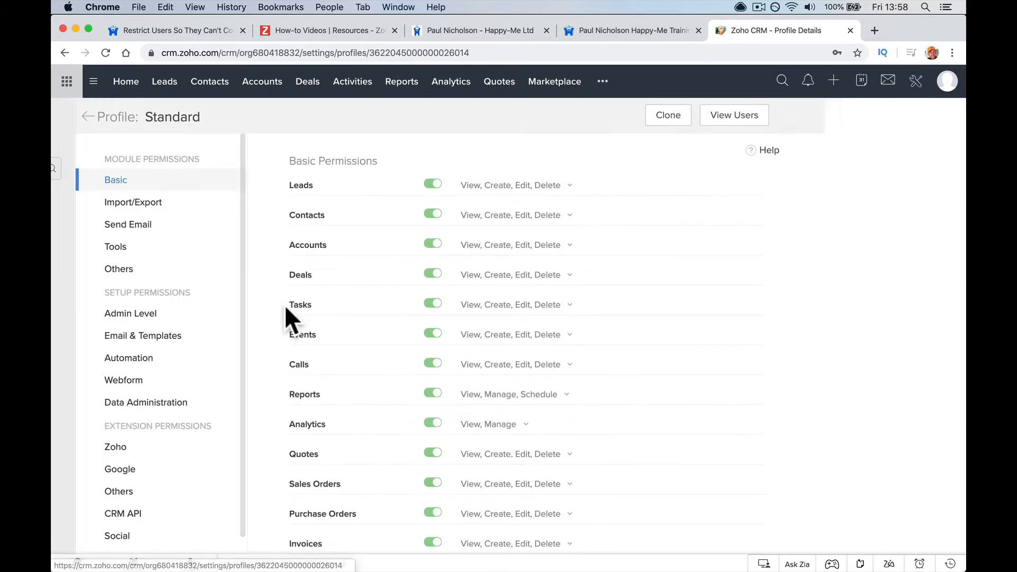
click(123, 250)
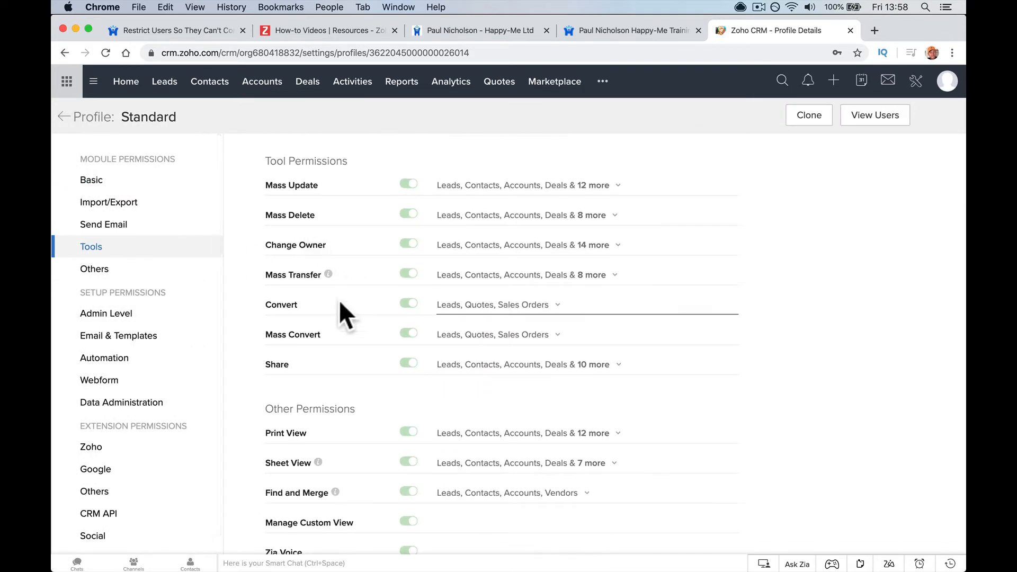
click(473, 323)
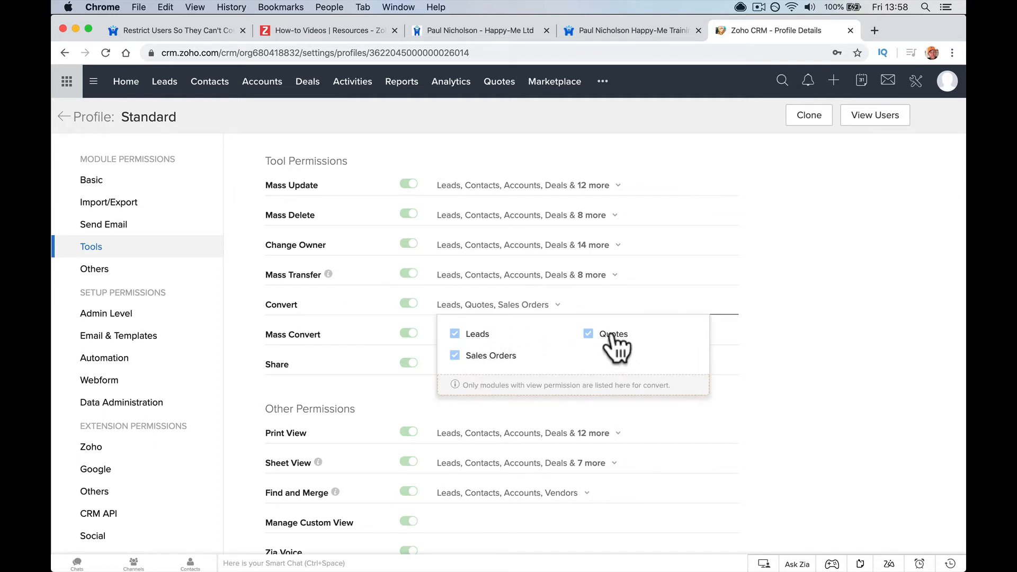
click(68, 120)
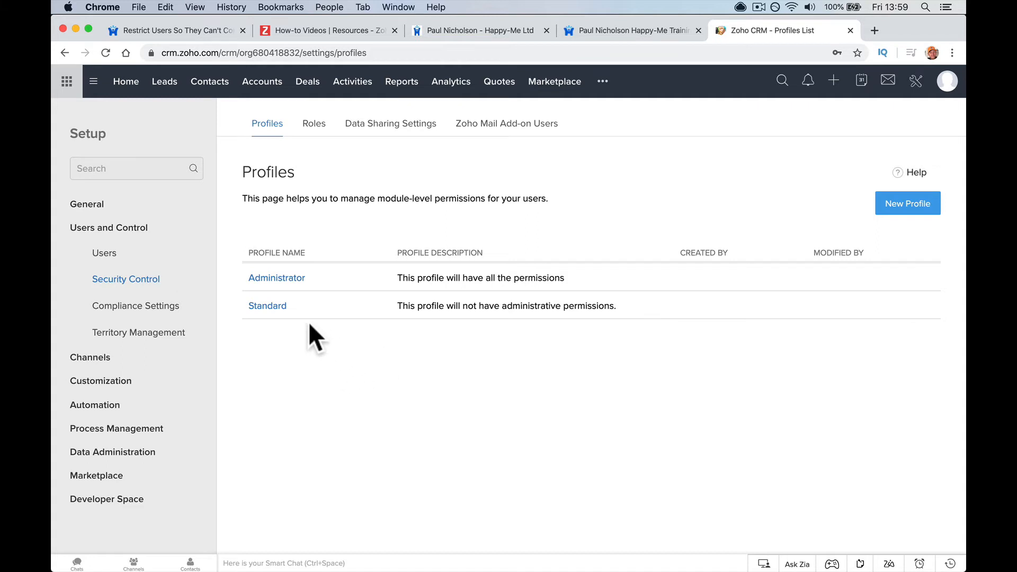
Create a new profile named Basic, cloned from Administrator, with the description "No Conversions"
click(904, 211)
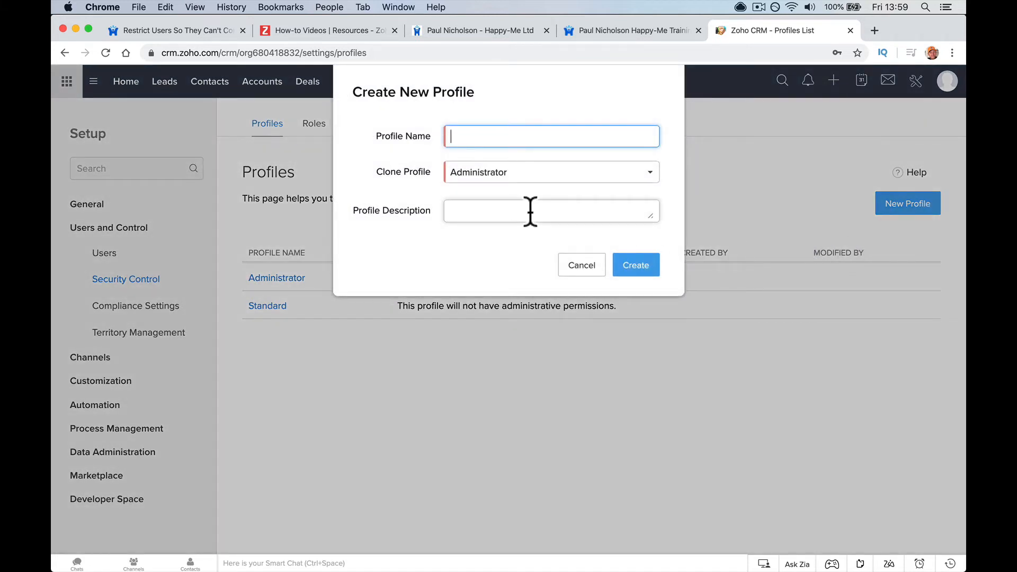
text(Basic)
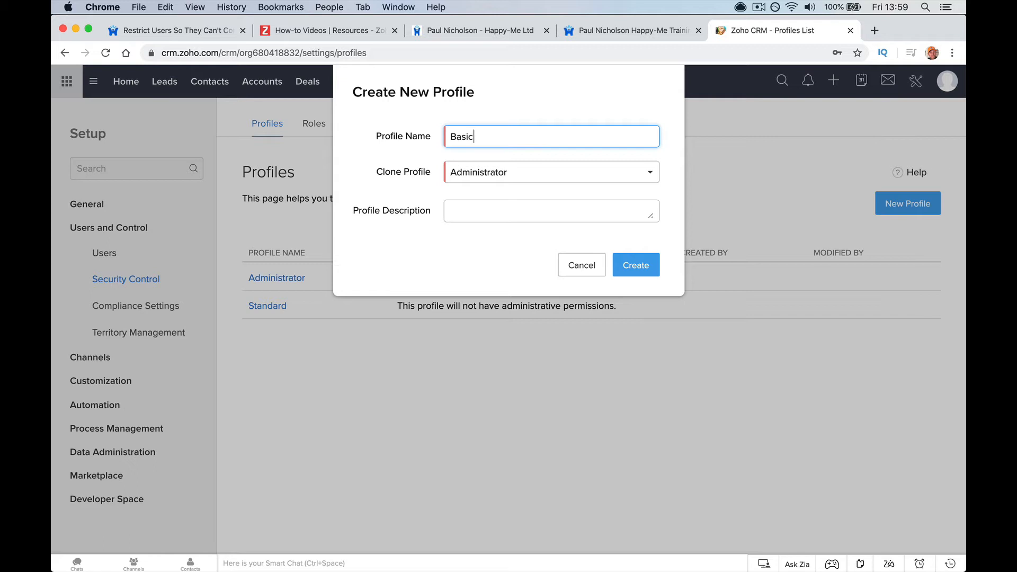
click(449, 214)
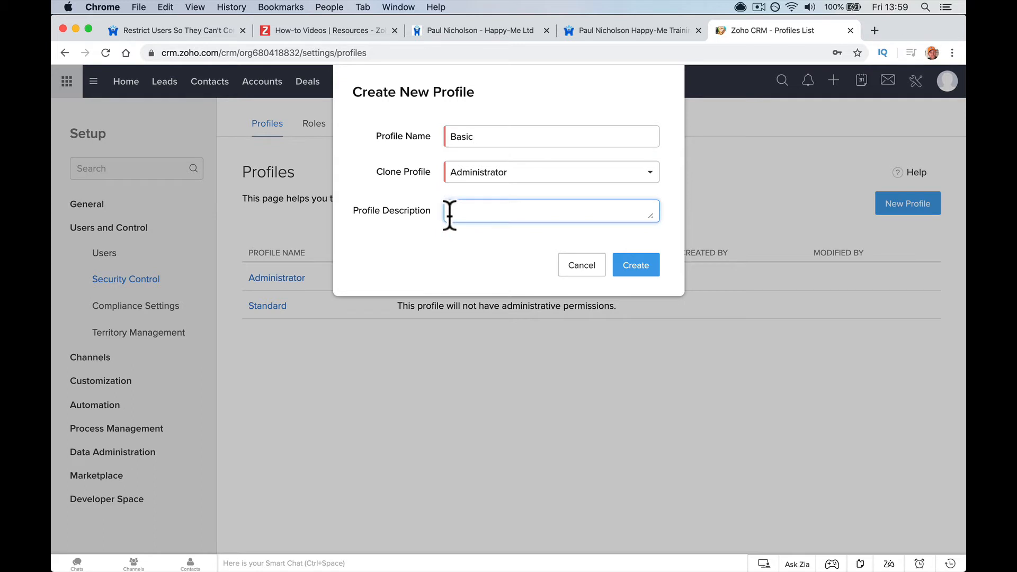
text(No Conversions)
click(634, 268)
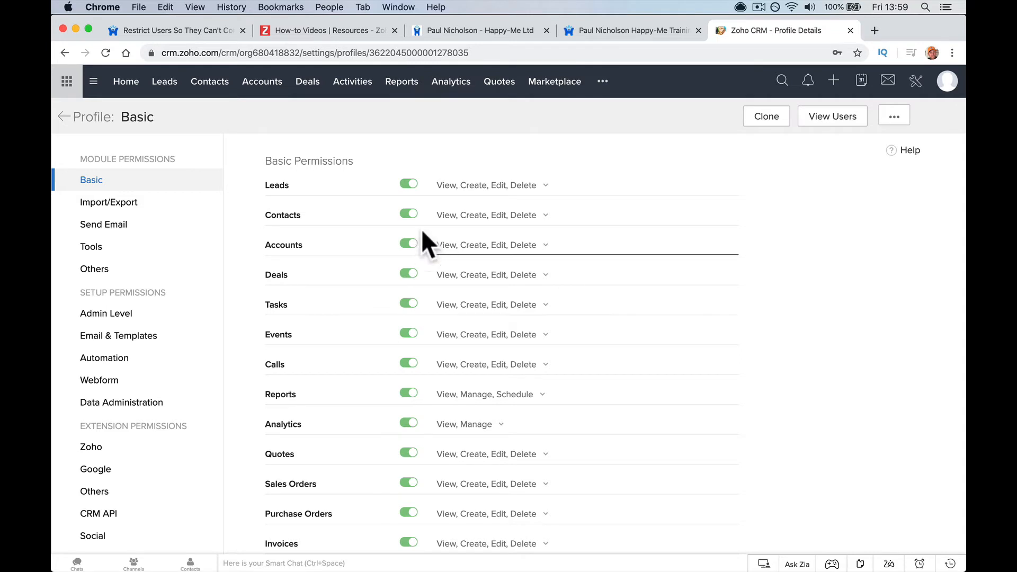
Turn off the Convert and Mass Convert tool permissions for the Basic profile
scroll(407, 439, down, 3)
scroll(407, 440, down, 3)
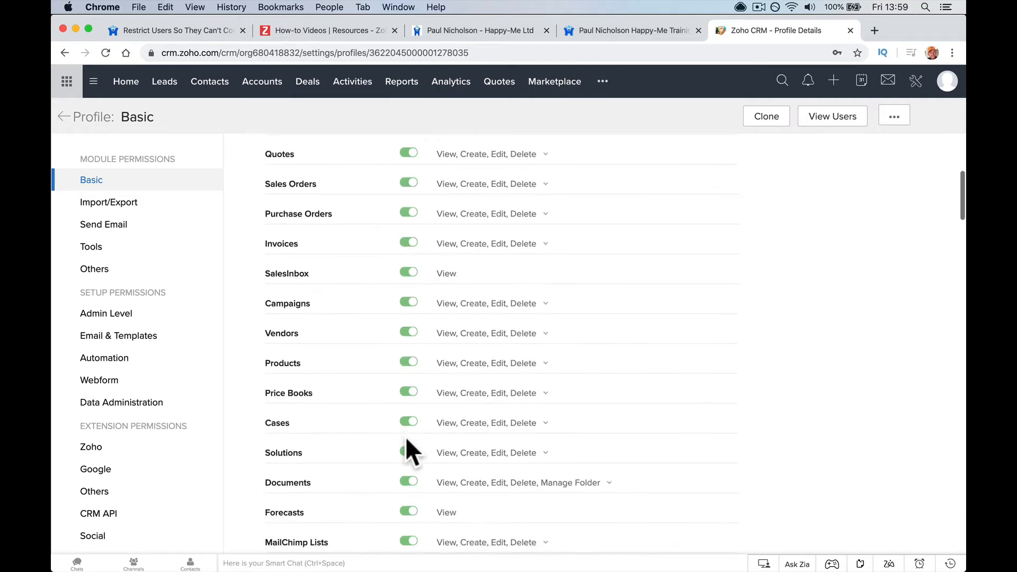
scroll(407, 440, up, 2)
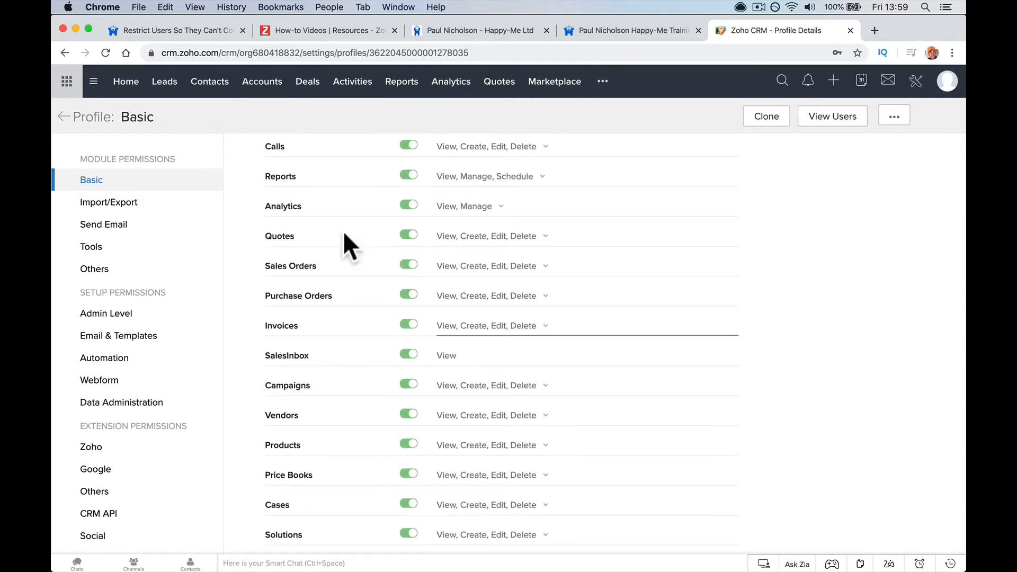
click(155, 251)
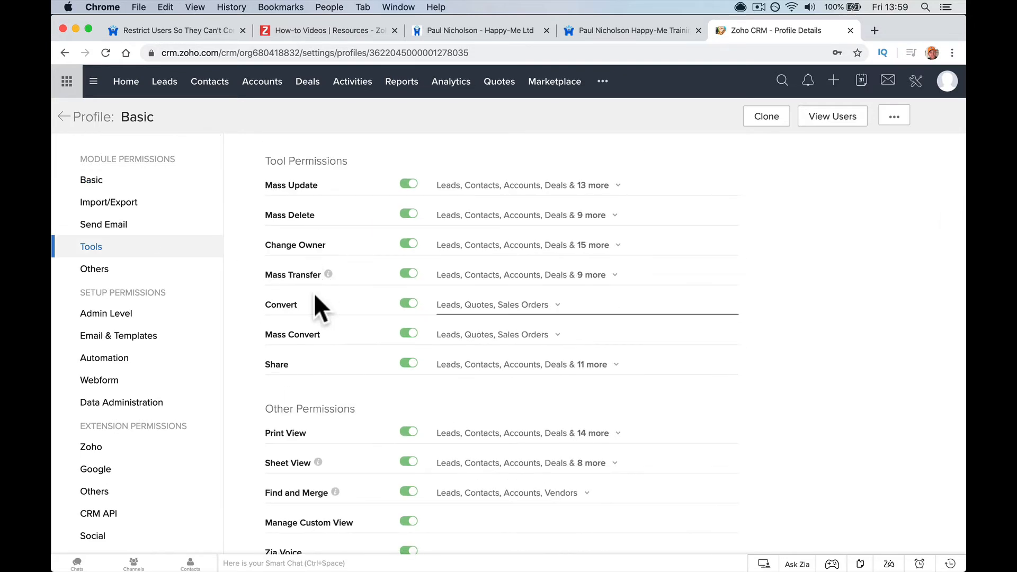
click(452, 306)
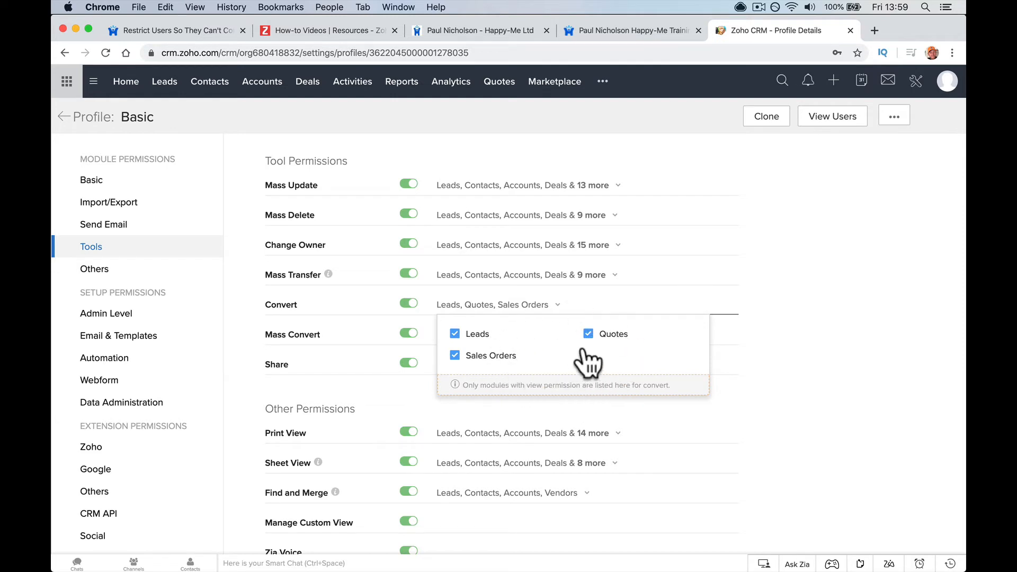
click(408, 304)
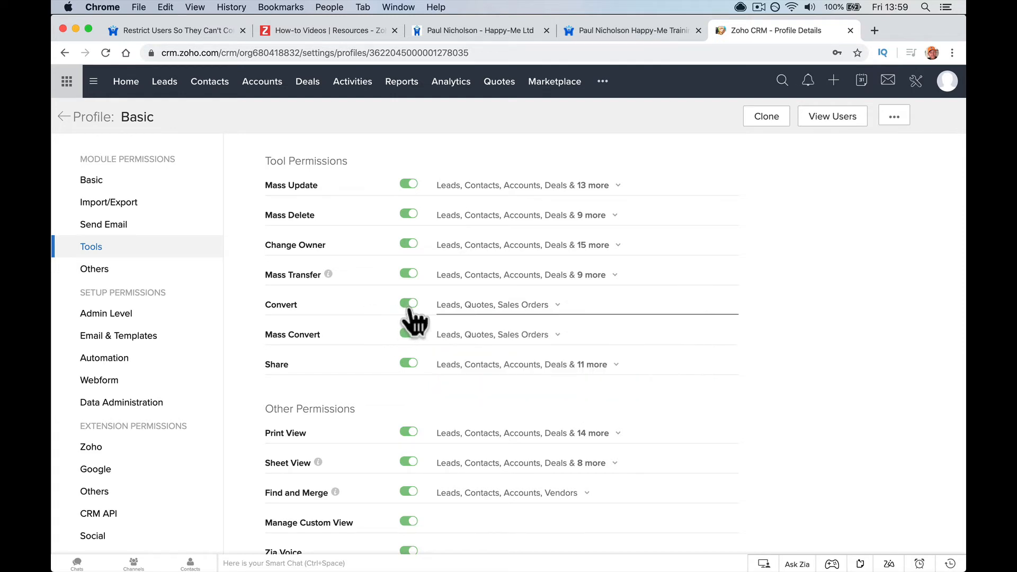
click(409, 304)
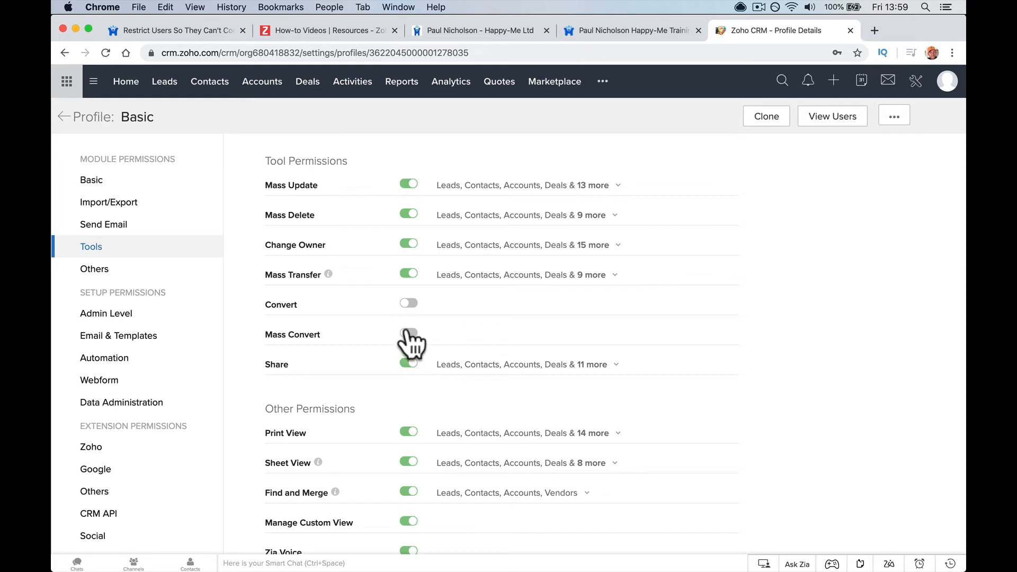
Try enabling Convert with the Leads module excluded, and turn the Convert permission back off
click(406, 303)
click(469, 308)
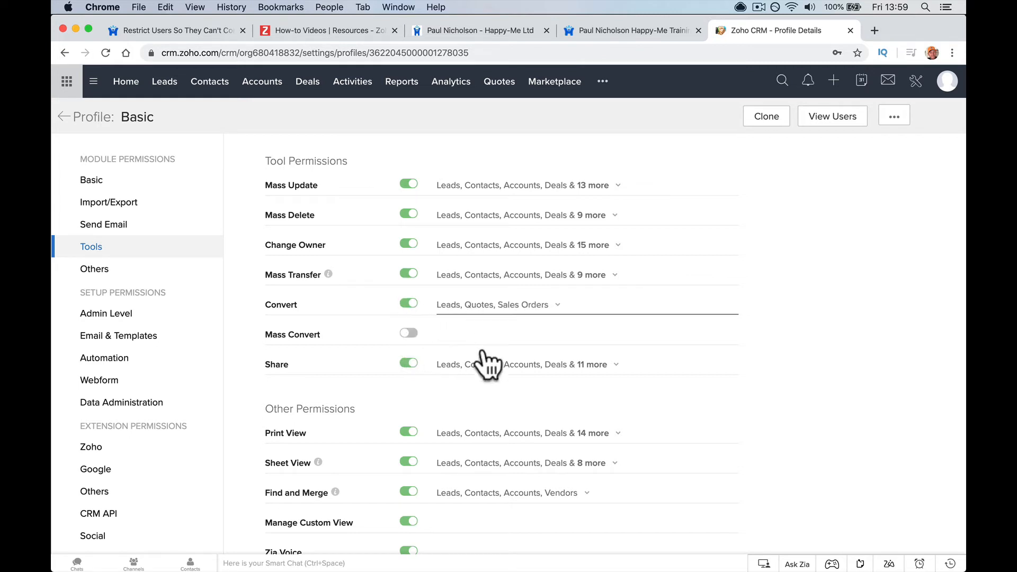
click(453, 334)
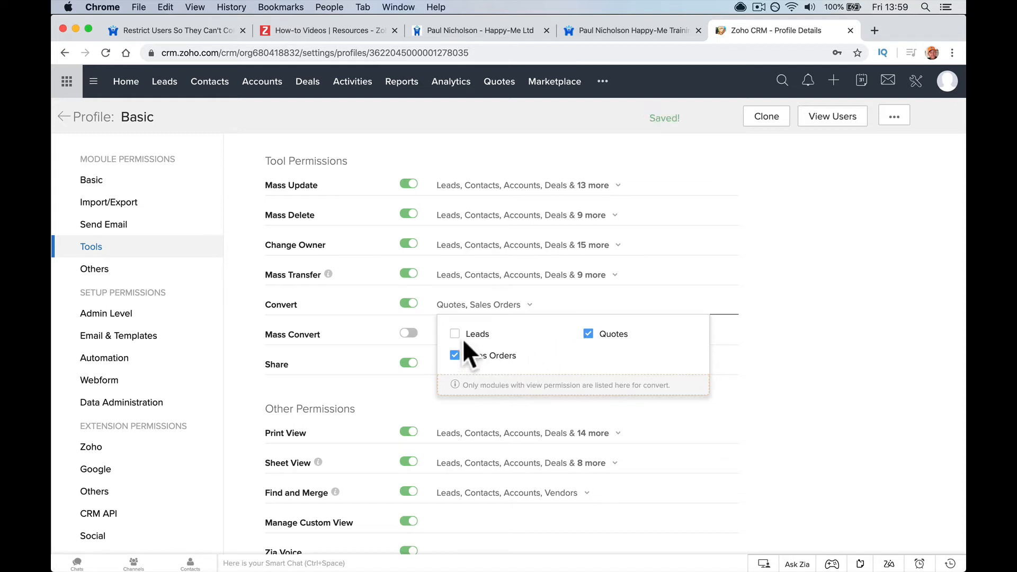
click(410, 306)
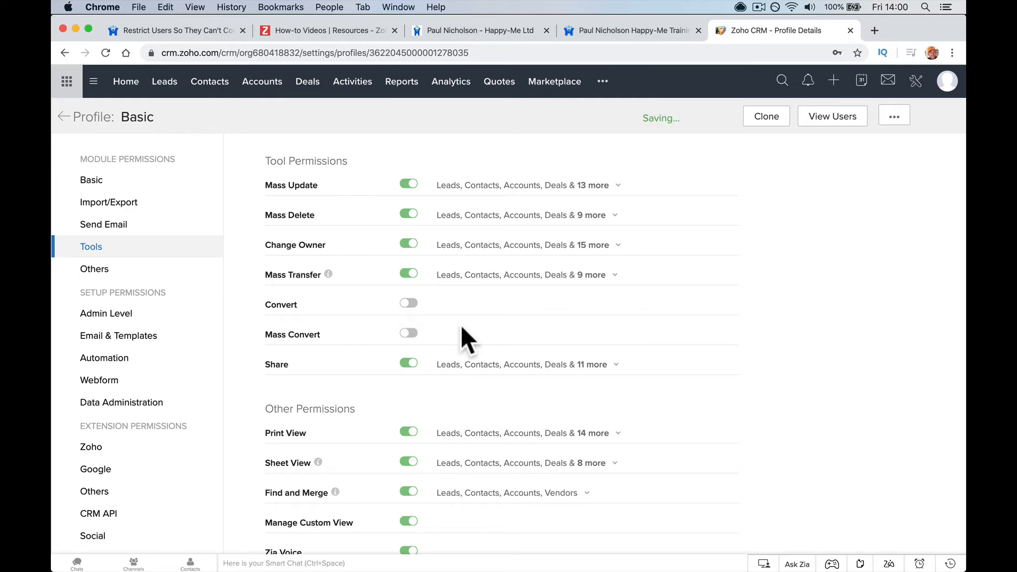
Examine the Basic profile's module, import/export, email and setup permissions, including its additional profile options
scroll(428, 187, up, 10)
scroll(427, 187, up, 15)
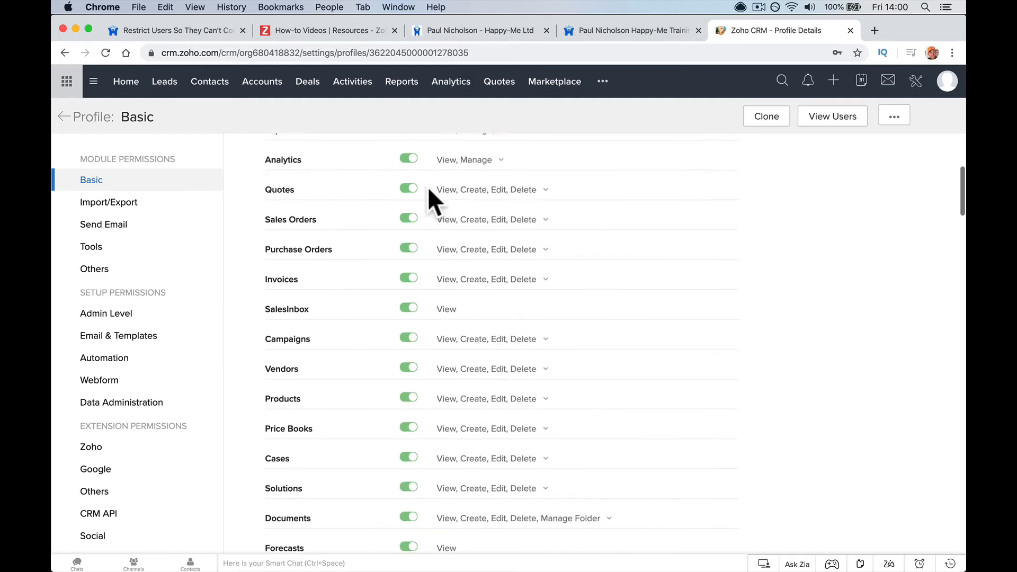
scroll(427, 186, down, 15)
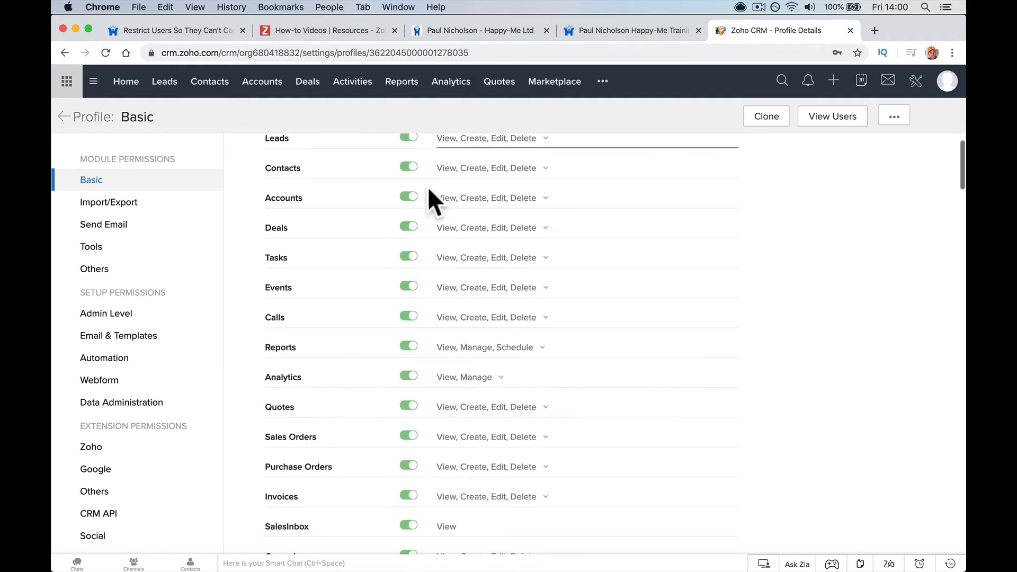
scroll(427, 188, down, 1)
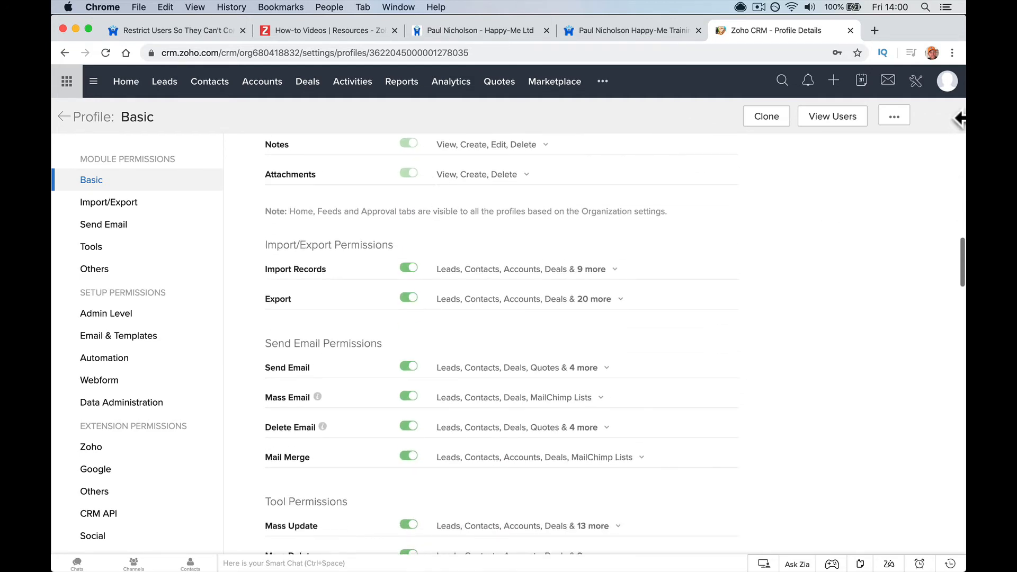
click(893, 118)
click(825, 170)
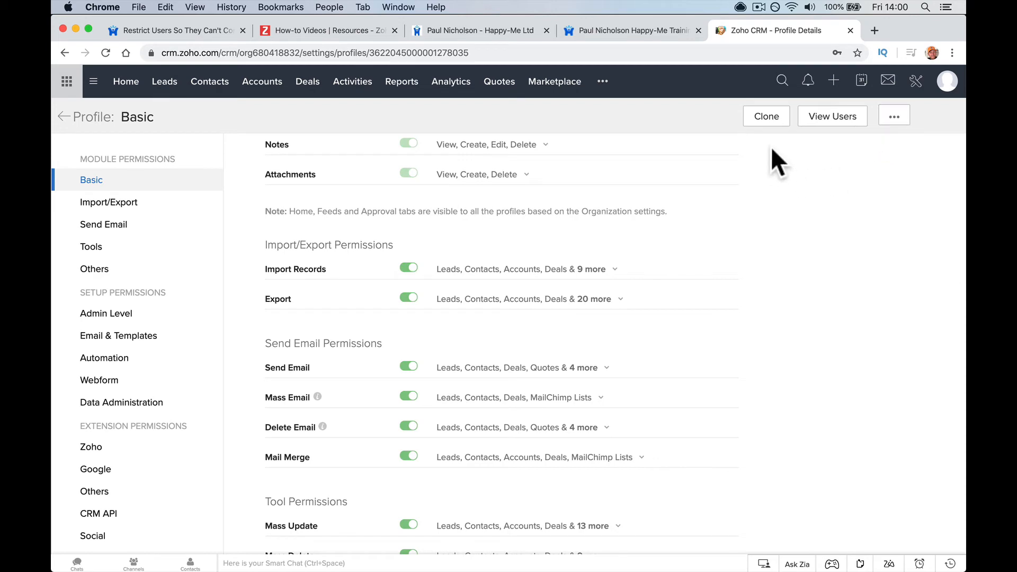
scroll(493, 297, down, 8)
scroll(492, 289, down, 20)
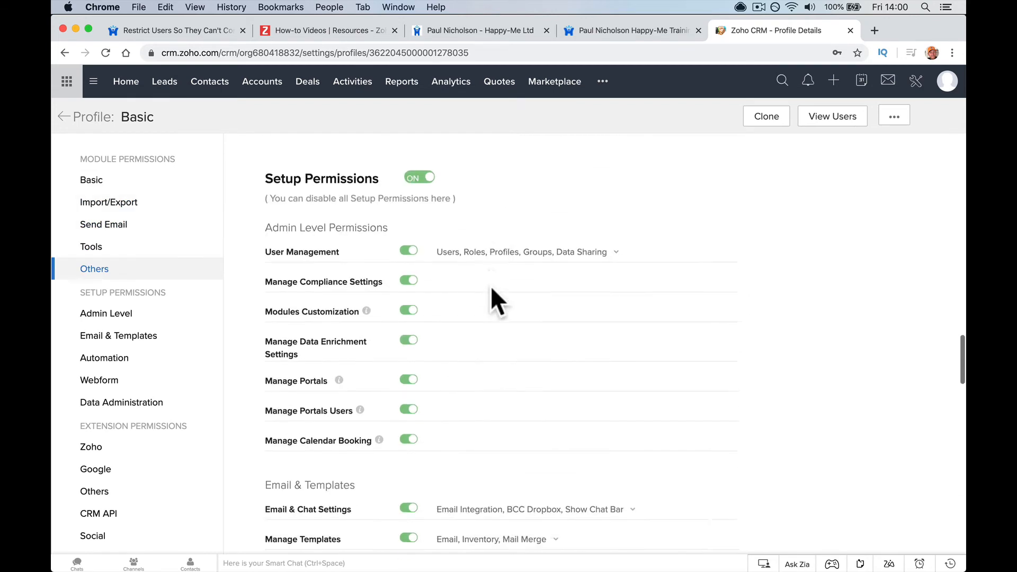
scroll(490, 297, up, 20)
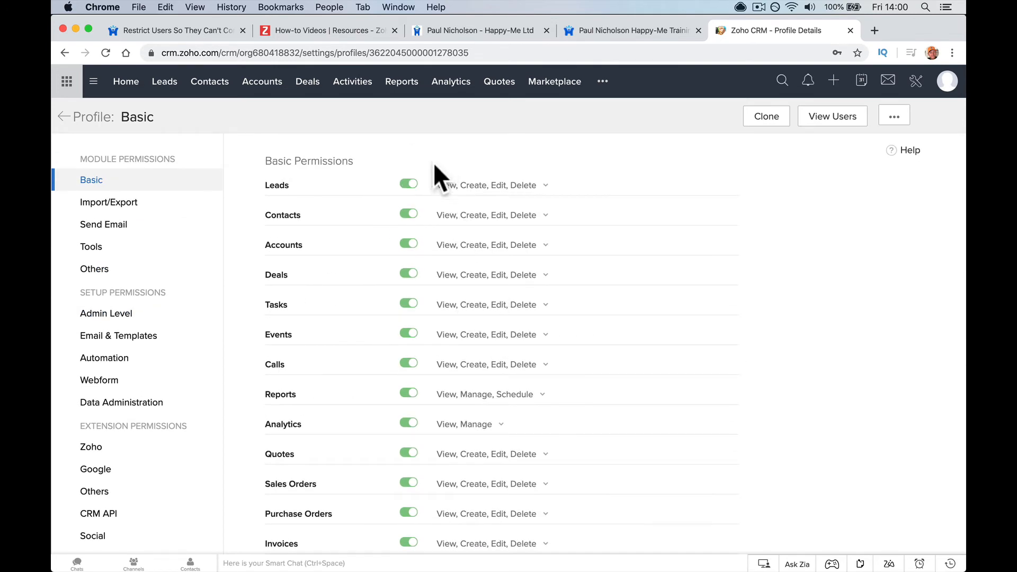
Turn off the Basic profile's module access to Contacts, Accounts, Deals, Tasks, Events and Calls
scroll(411, 268, down, 8)
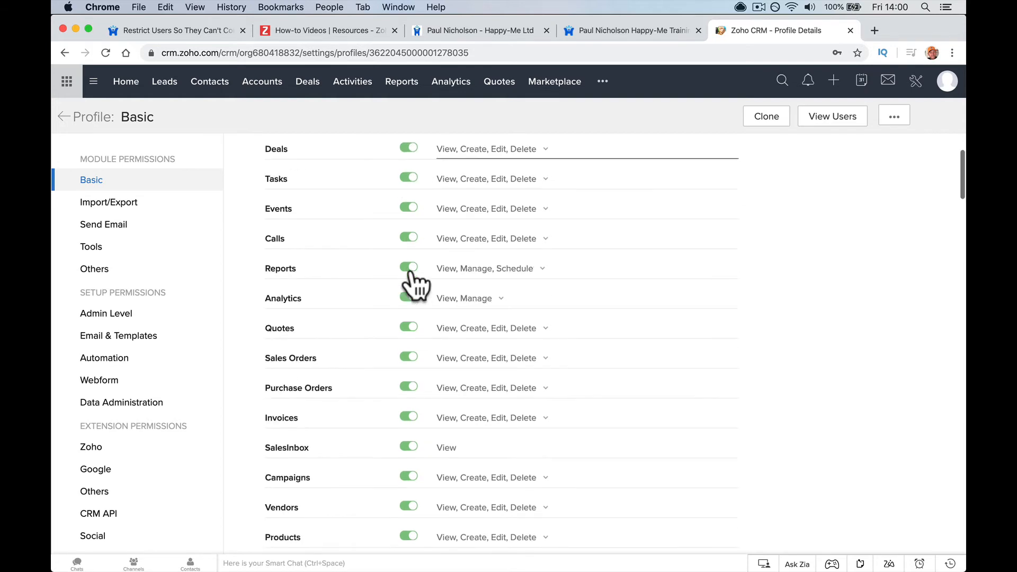
scroll(415, 270, up, 8)
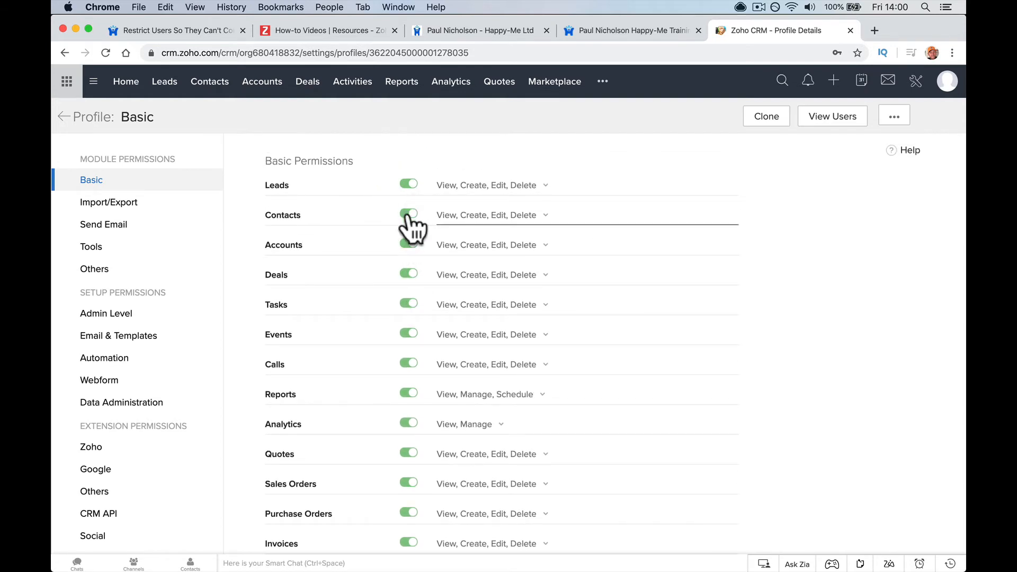
click(409, 213)
click(409, 243)
click(408, 273)
click(408, 303)
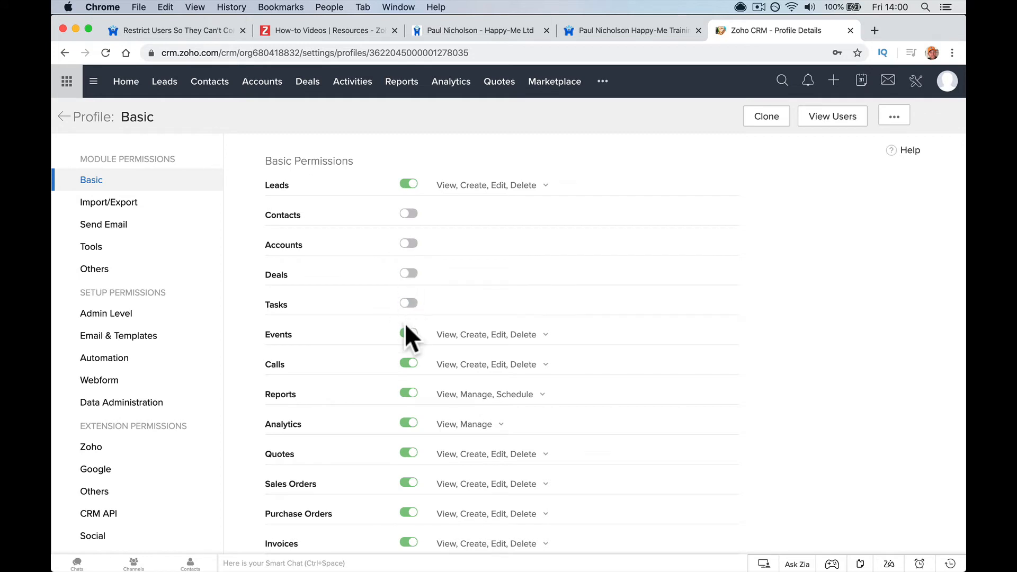
click(406, 331)
click(406, 365)
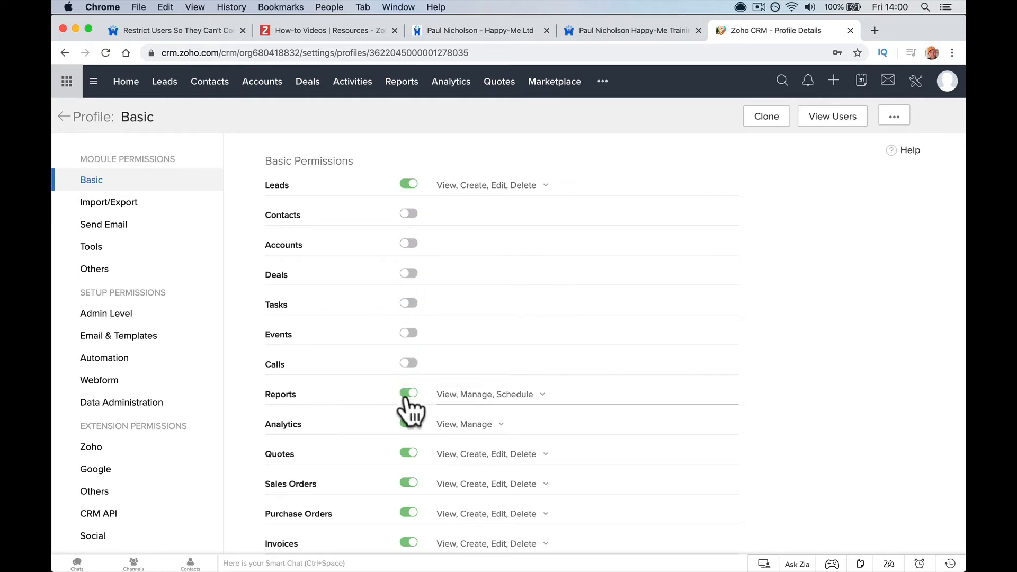
Turn off module access to Reports, Analytics, Quotes, Sales Orders, Purchase Orders and Invoices
click(408, 392)
scroll(408, 405, down, 2)
click(406, 334)
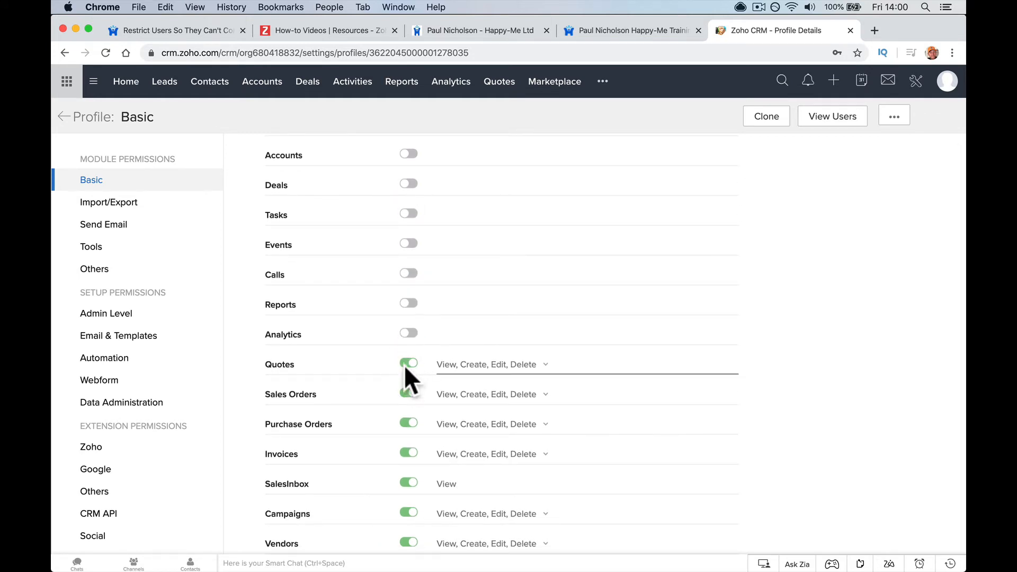
click(406, 364)
click(407, 394)
scroll(405, 371, down, 2)
click(407, 322)
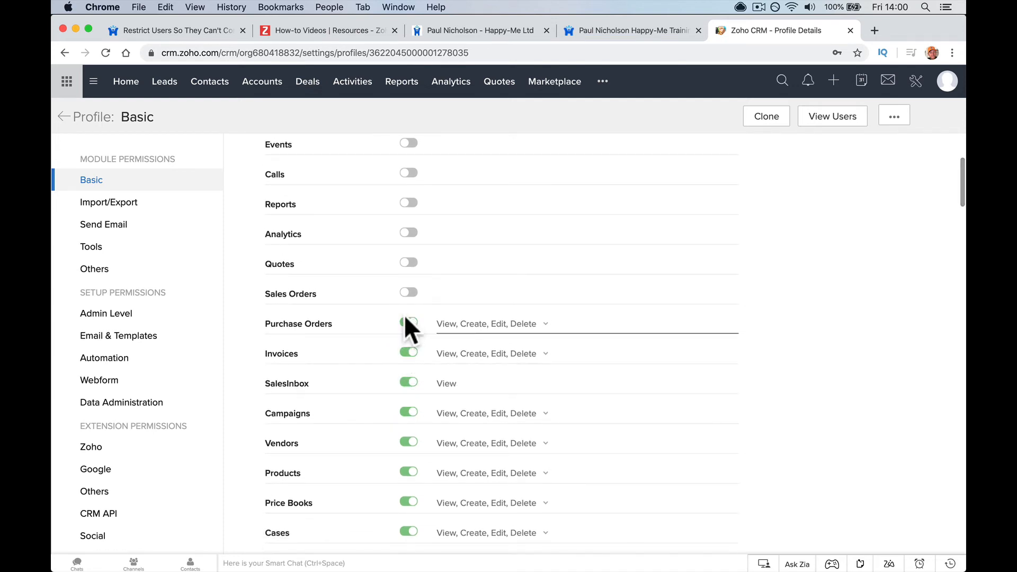
click(406, 353)
Turn off module access to SalesInbox, Campaigns and Vendors
double_click(408, 384)
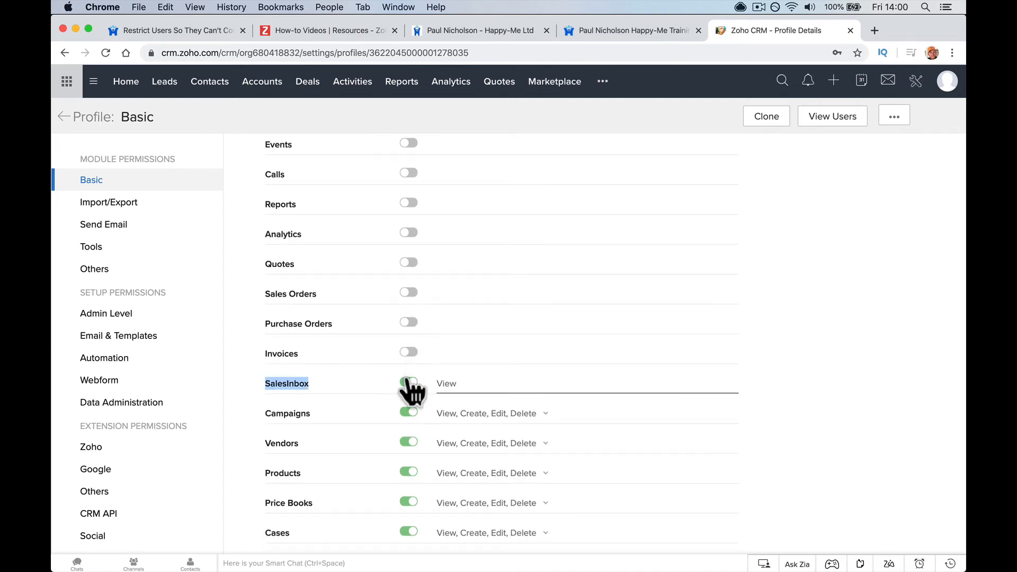
scroll(408, 390, down, 2)
scroll(406, 317, down, 2)
click(407, 215)
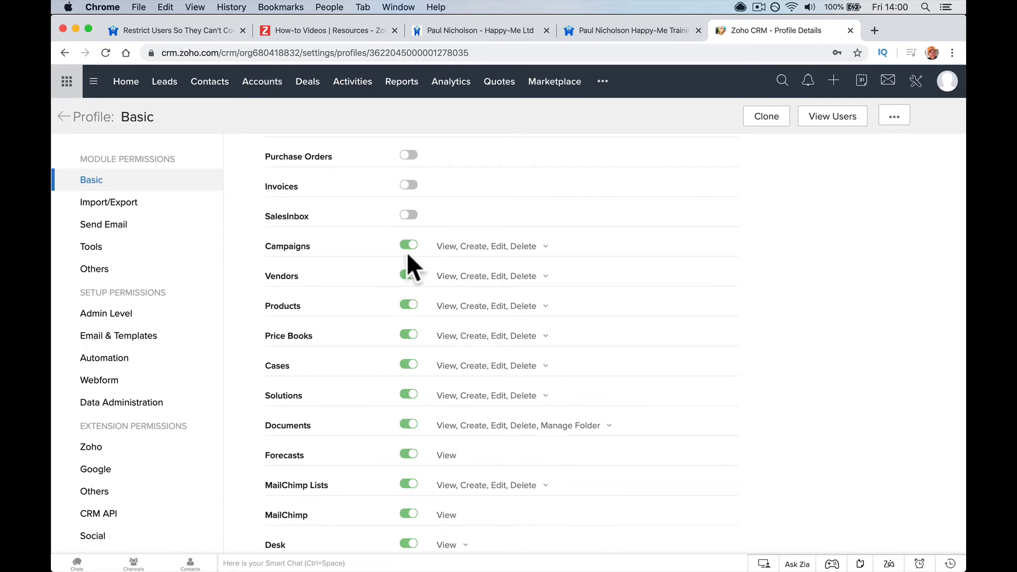
click(408, 245)
click(407, 275)
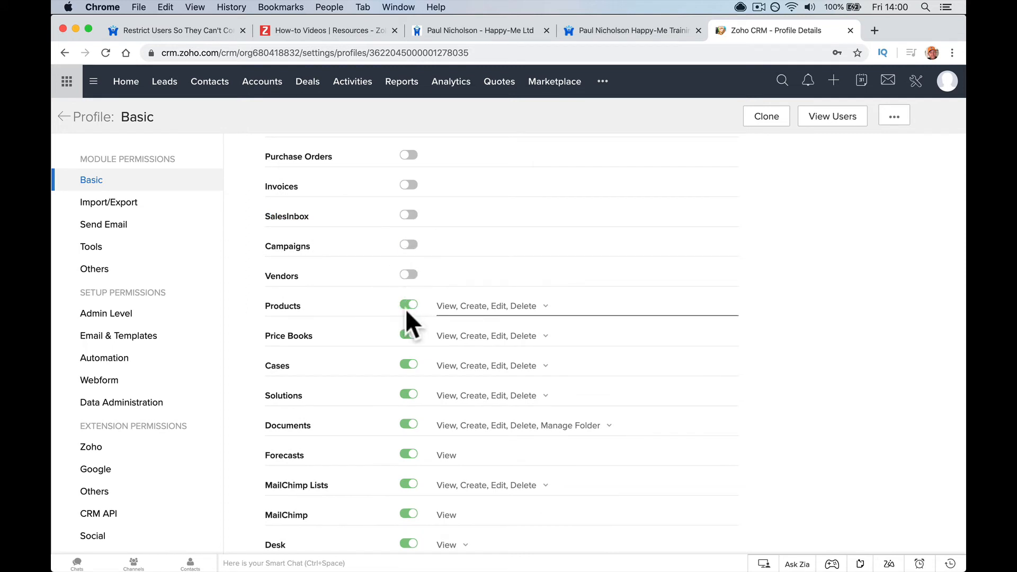
Turn off module access to Products, Price Books, Cases, Solutions and Documents
click(408, 305)
click(409, 336)
click(409, 365)
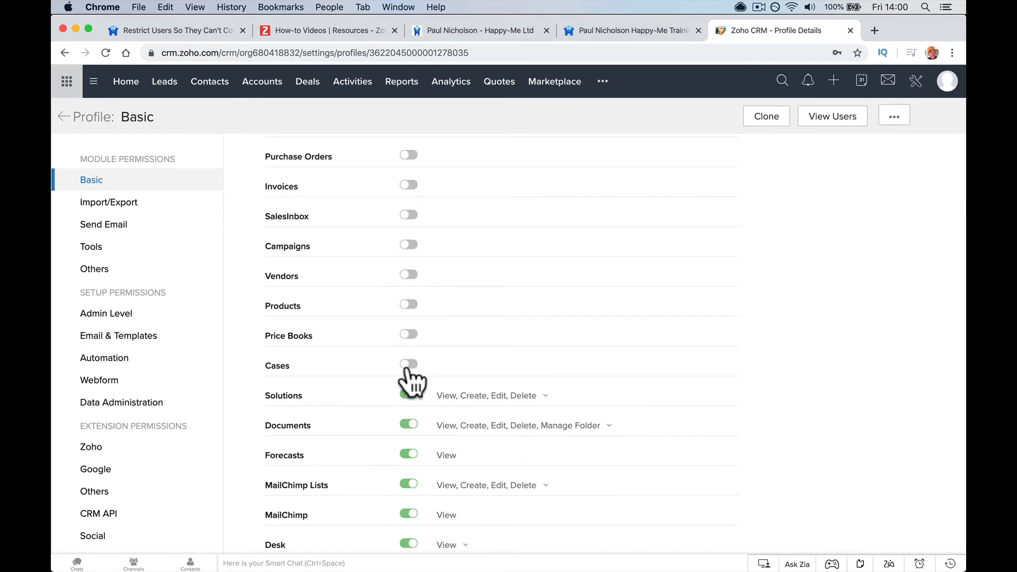
scroll(407, 366, down, 2)
click(408, 333)
click(409, 364)
Turn off module access to Forecasts, MailChimp Lists, MailChimp, Desk, Emails and Contacts X Accounts
scroll(408, 367, down, 3)
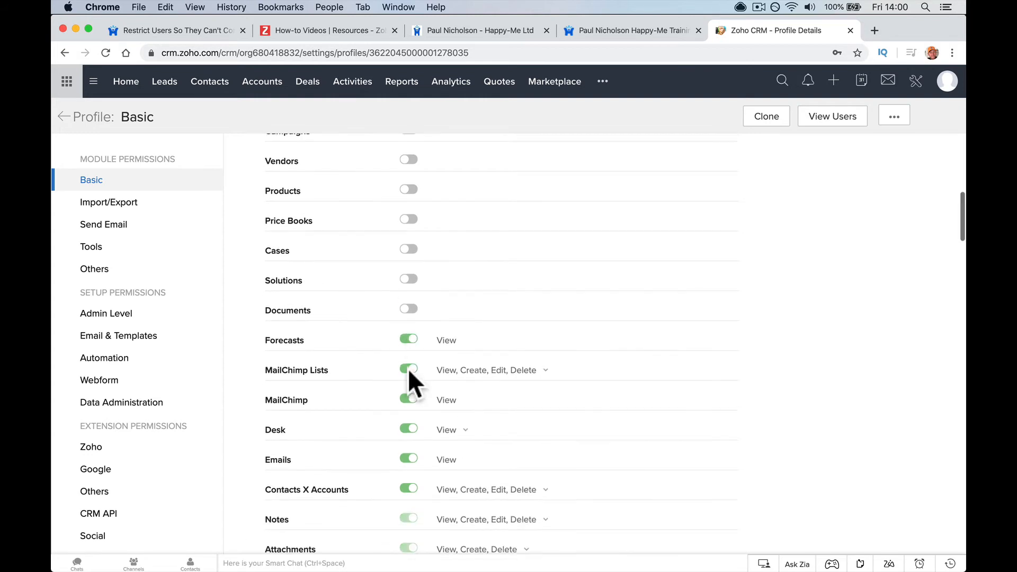
click(408, 291)
click(408, 321)
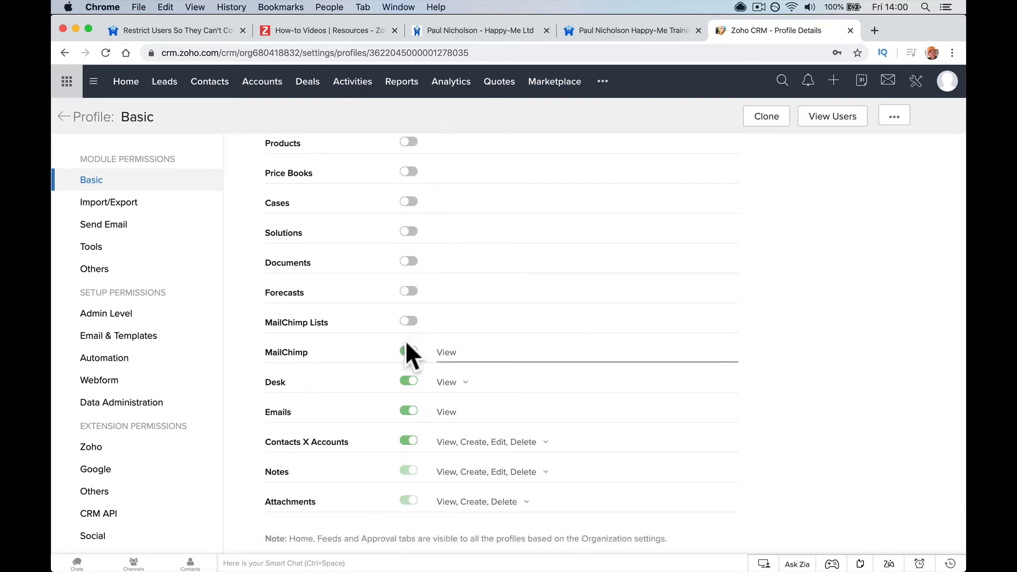
click(409, 351)
click(409, 382)
click(409, 411)
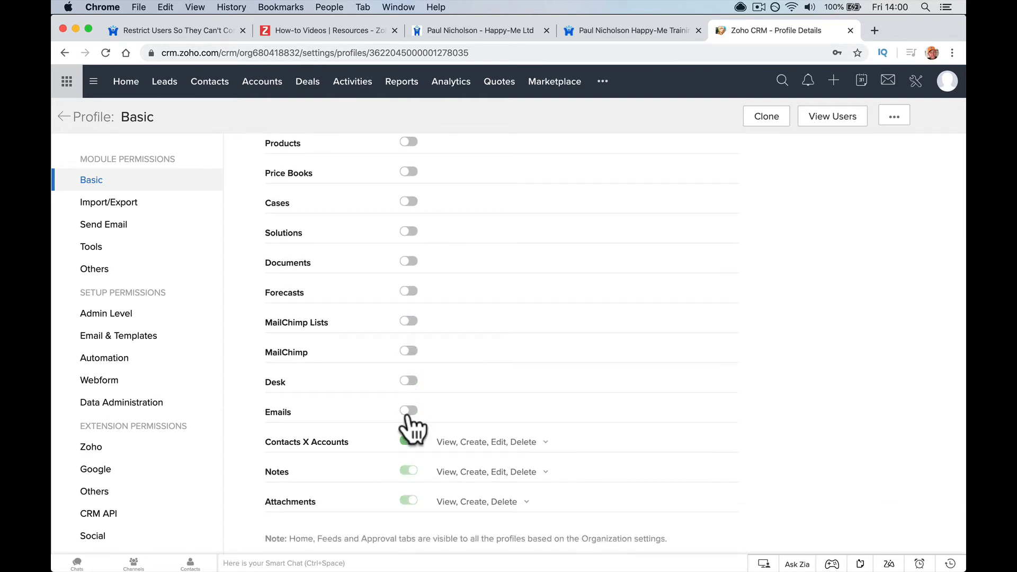
click(408, 441)
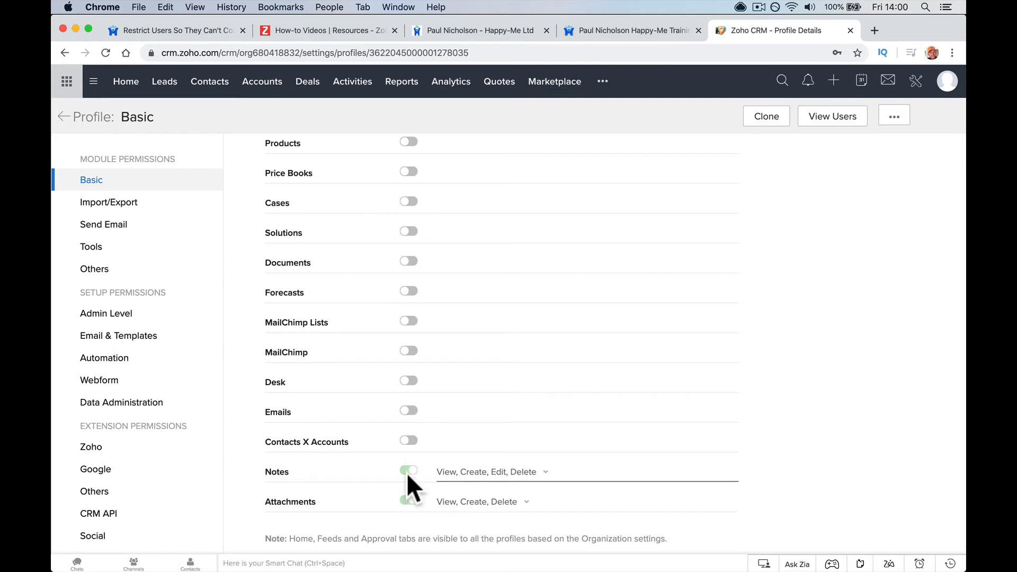
Turn off the Import Records and Export permissions, and the Send Email, Mass Email, Delete Email and Mail Merge permissions
scroll(408, 469, down, 10)
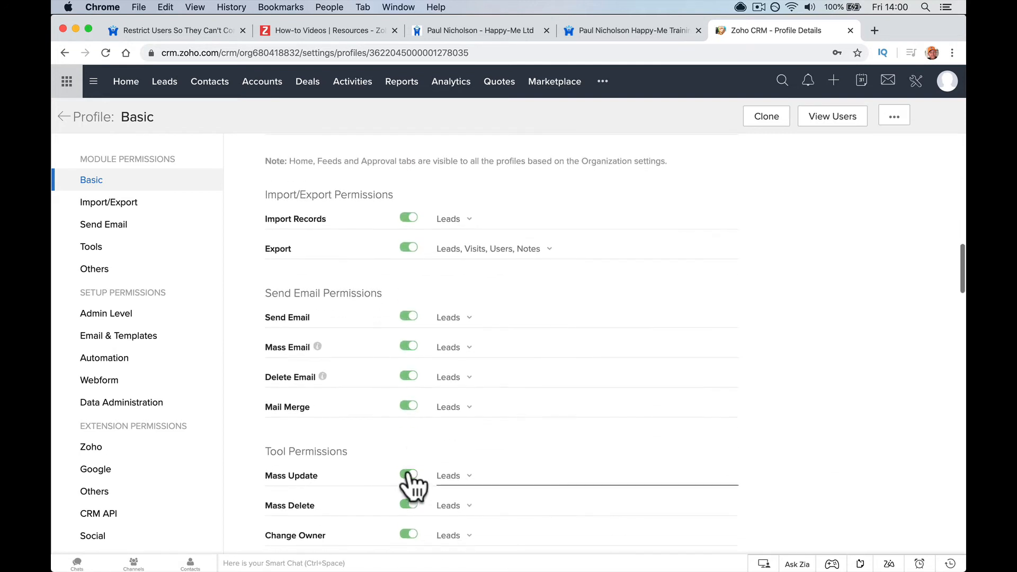
double_click(411, 217)
click(408, 247)
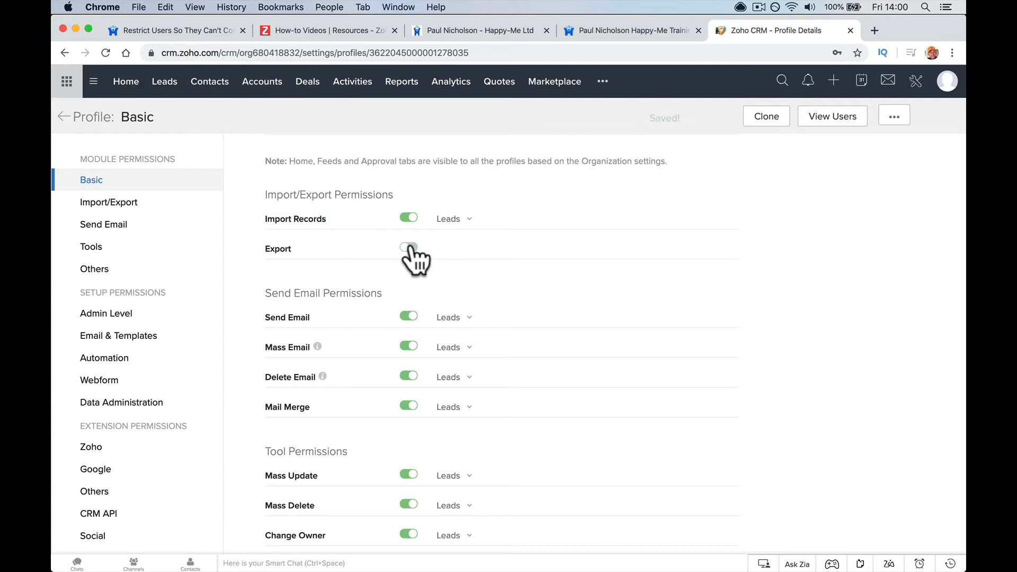
scroll(412, 257, down, 5)
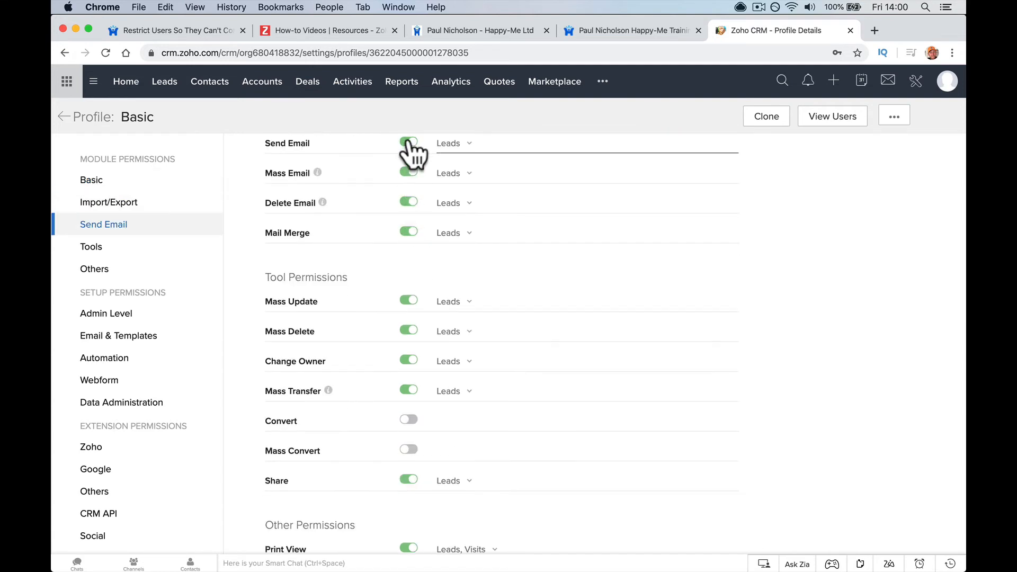
click(410, 143)
click(406, 231)
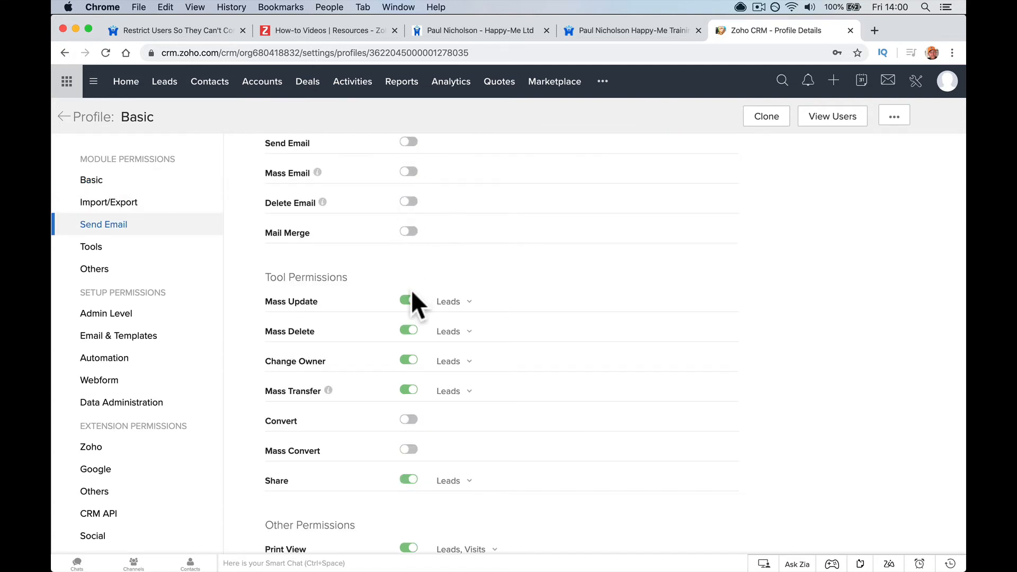
Turn off the Mass Update, Mass Delete, Change Owner, Mass Transfer and Share tool permissions
click(408, 301)
click(408, 356)
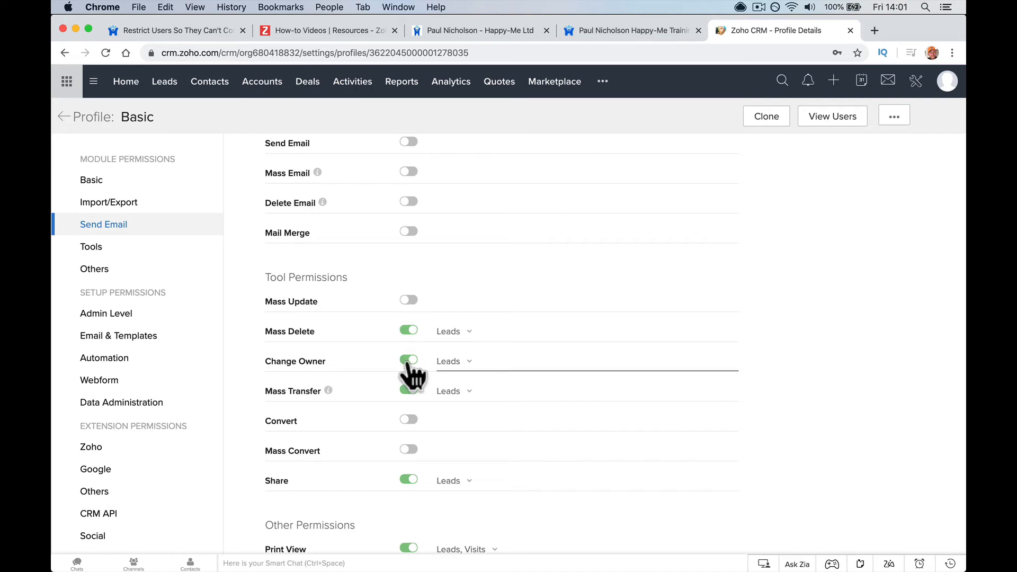
click(409, 334)
scroll(409, 345, down, 3)
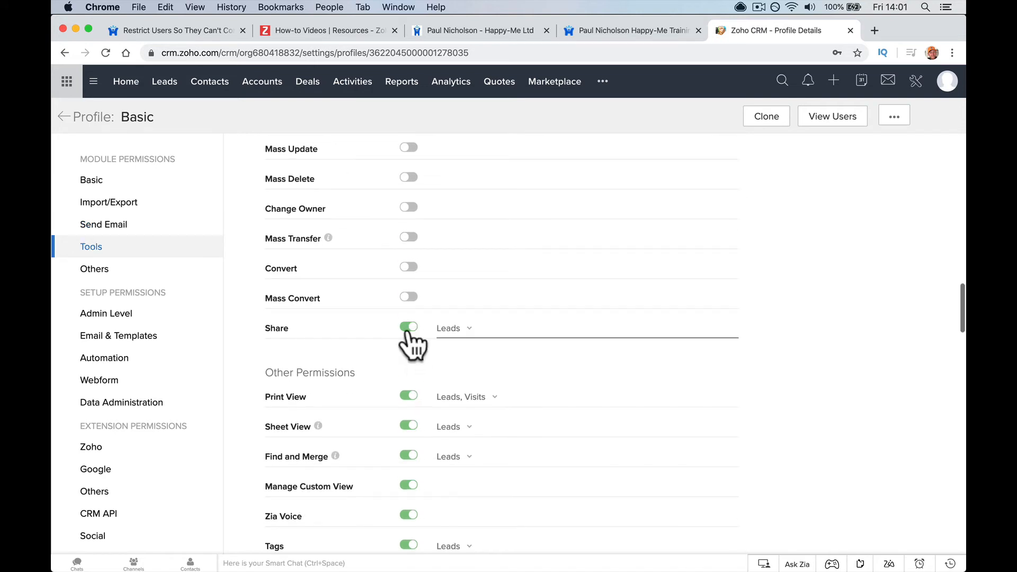
click(409, 327)
Turn off Print View, Sheet View, Find and Merge, Manage Custom View, Zia Voice and Tags, and disable all Setup Permissions
scroll(411, 350, down, 3)
click(409, 243)
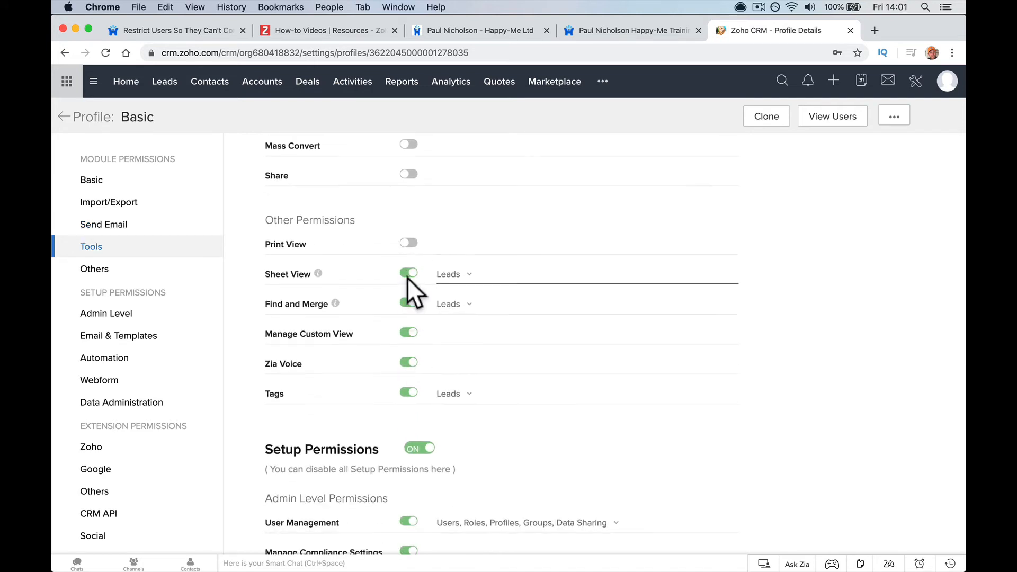
click(408, 273)
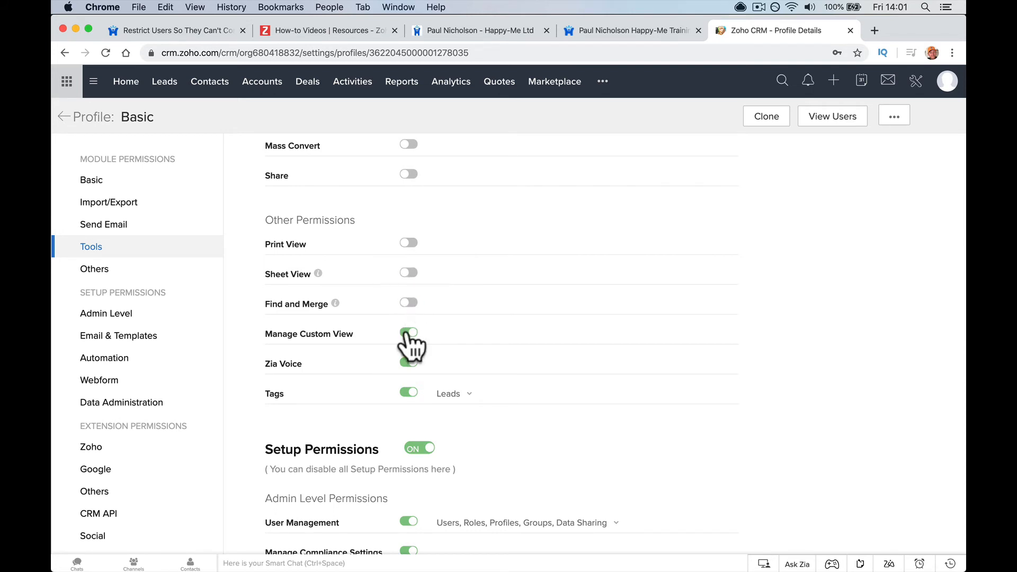
click(408, 362)
click(409, 393)
scroll(411, 405, down, 4)
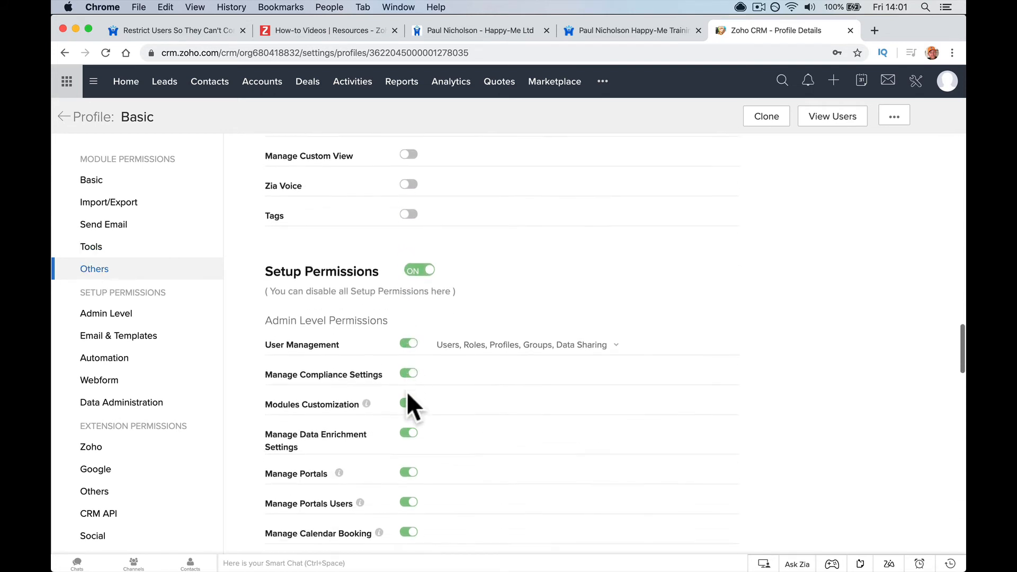
click(420, 270)
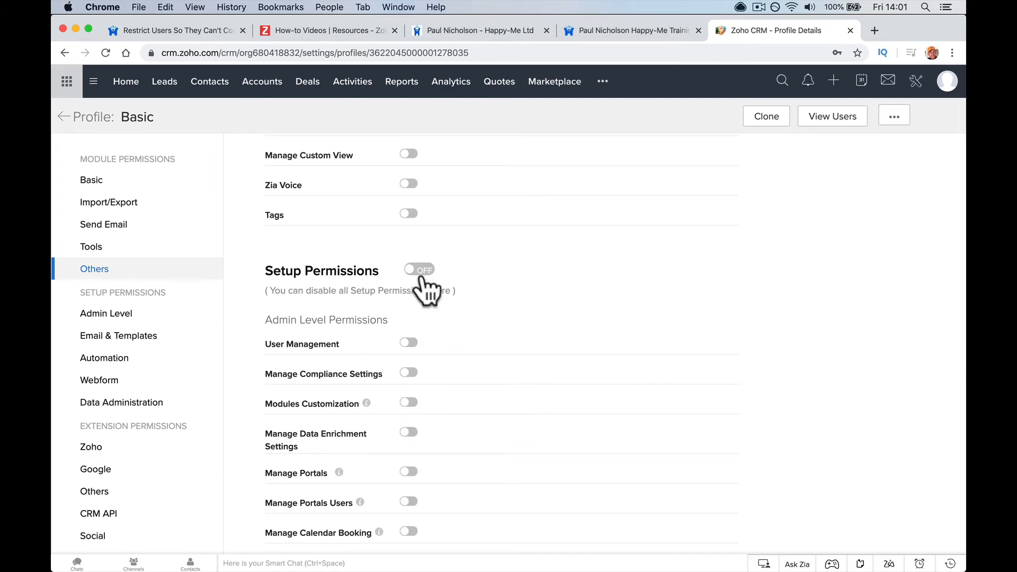
Turn off the Zoho extension permissions for Projects, Visits, Desk and Phone Bridge
scroll(428, 352, down, 15)
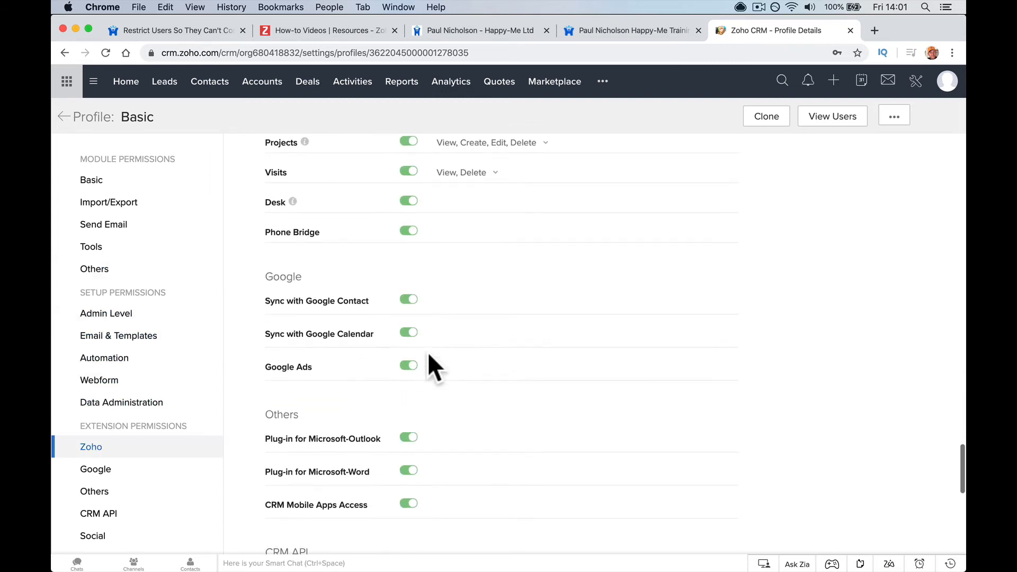
scroll(419, 272, up, 2)
click(409, 208)
click(409, 238)
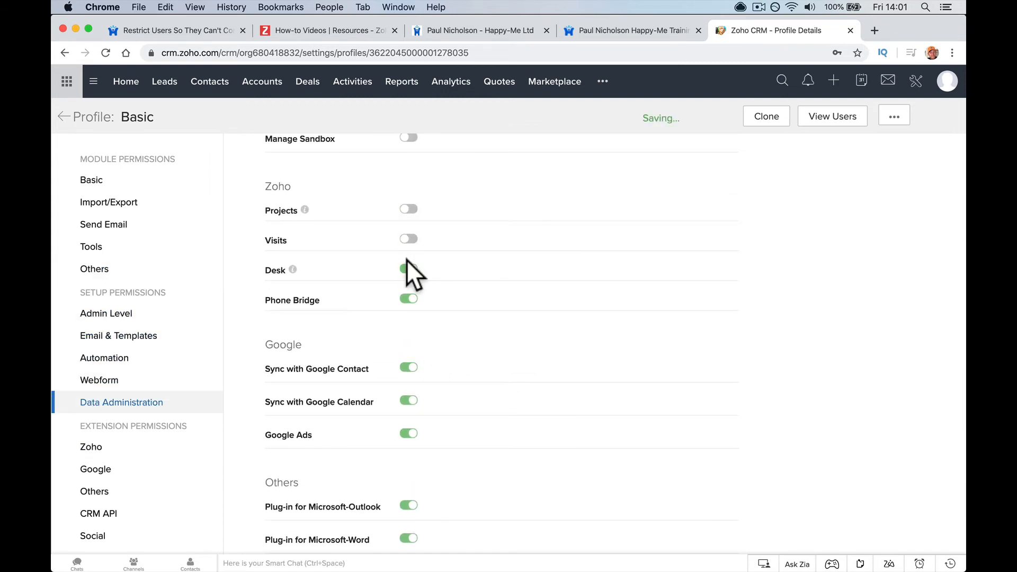
click(408, 269)
click(408, 299)
Turn off Google Contact sync, Google Calendar sync, Google Ads, and the Microsoft-Outlook and Microsoft-Word plug-ins
click(409, 367)
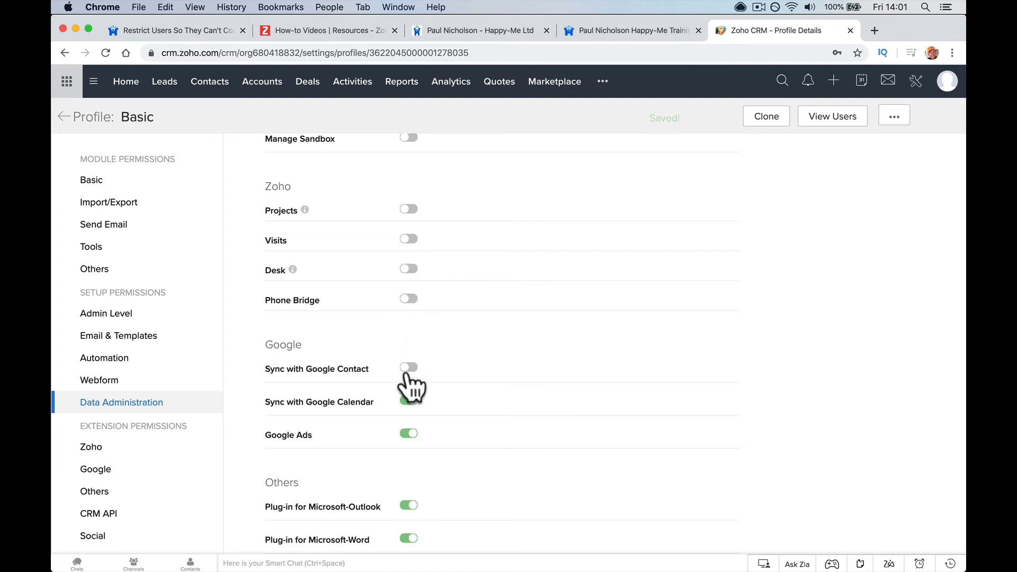
click(408, 401)
click(410, 434)
click(409, 538)
Turn off CRM Mobile Apps Access, Zoho CRM API Access, Social Tab and Social Admin
scroll(411, 530, down, 5)
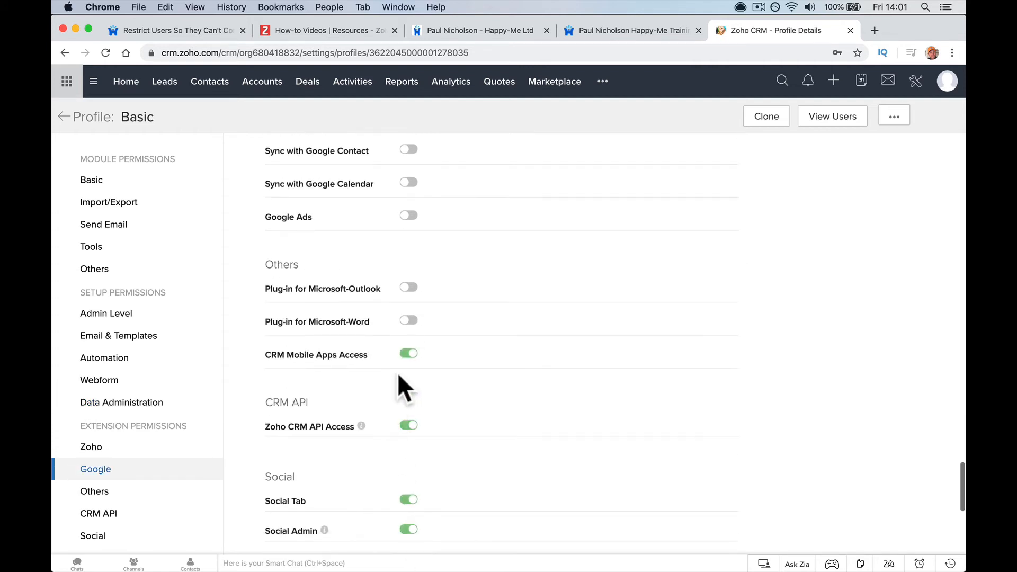
click(408, 353)
click(408, 426)
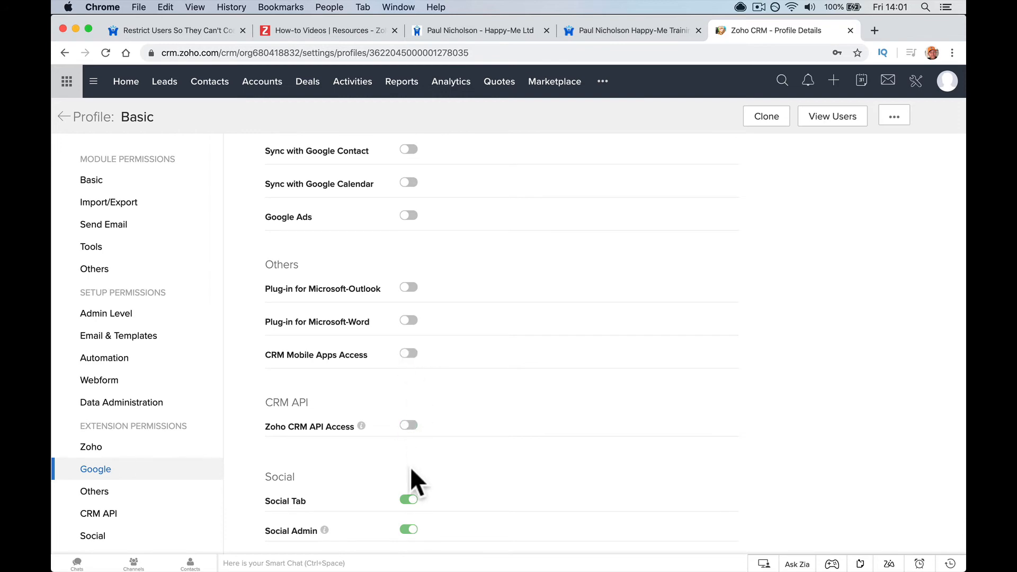
click(410, 500)
scroll(416, 511, down, 2)
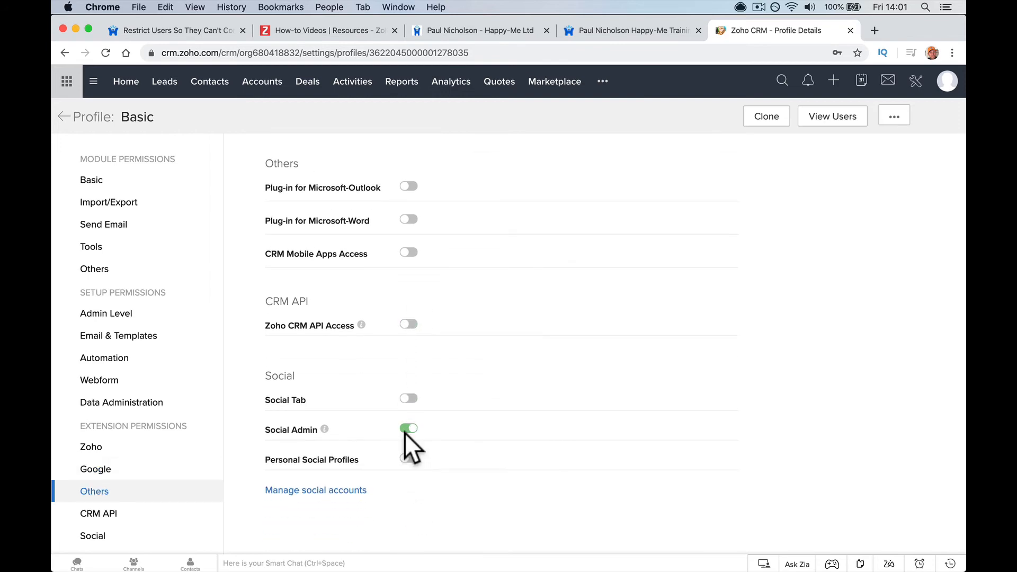
click(406, 429)
Review the Basic profile's module, import/export and email permissions, then examine its tool permissions for lead conversion
scroll(412, 412, up, 15)
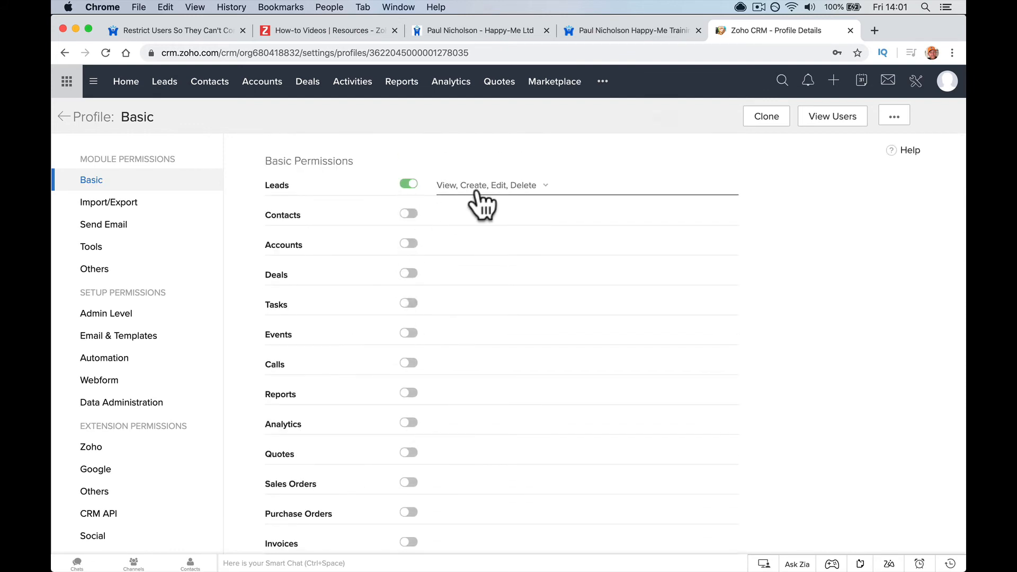
scroll(455, 254, down, 5)
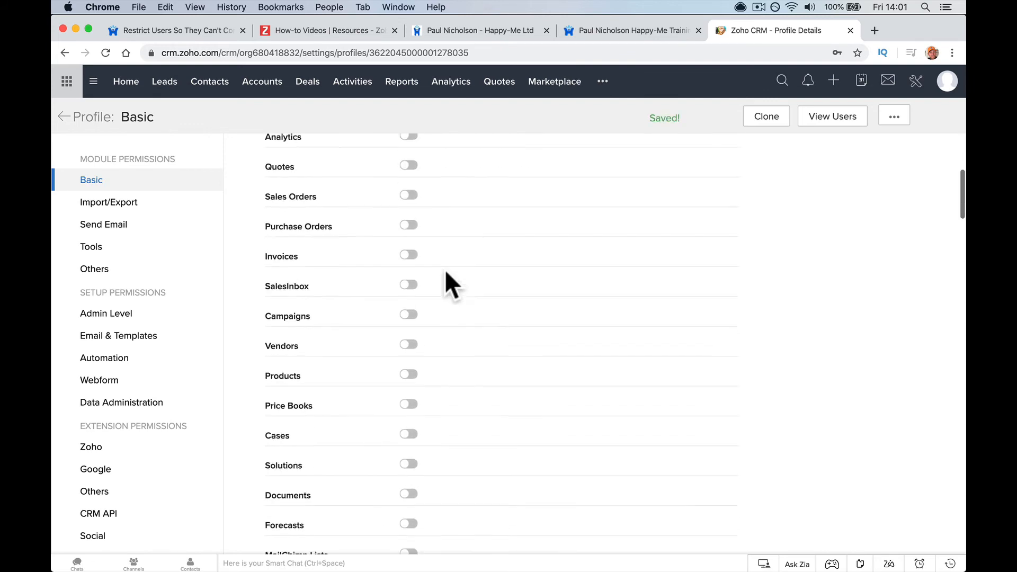
scroll(445, 272, down, 8)
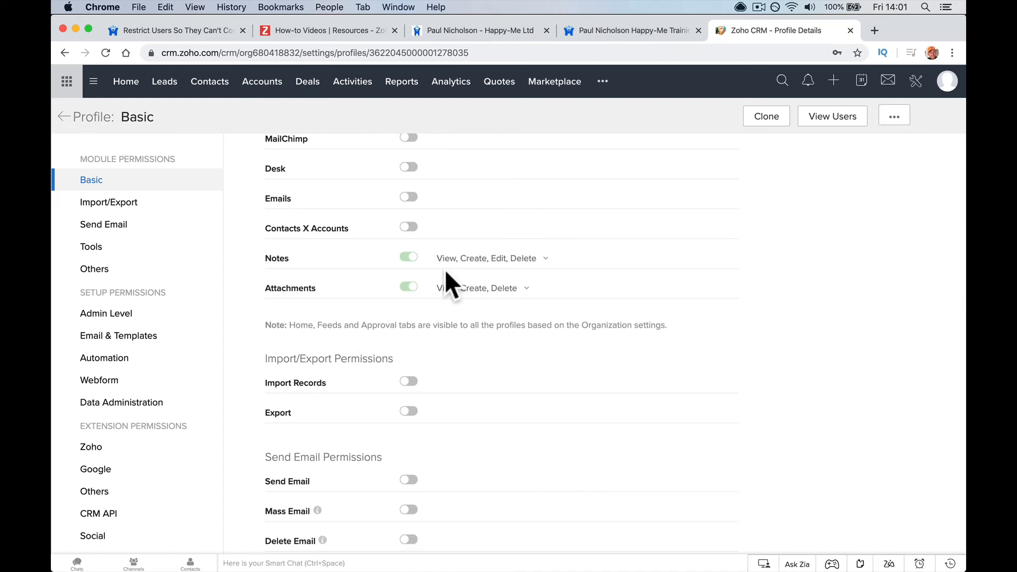
scroll(444, 269, down, 5)
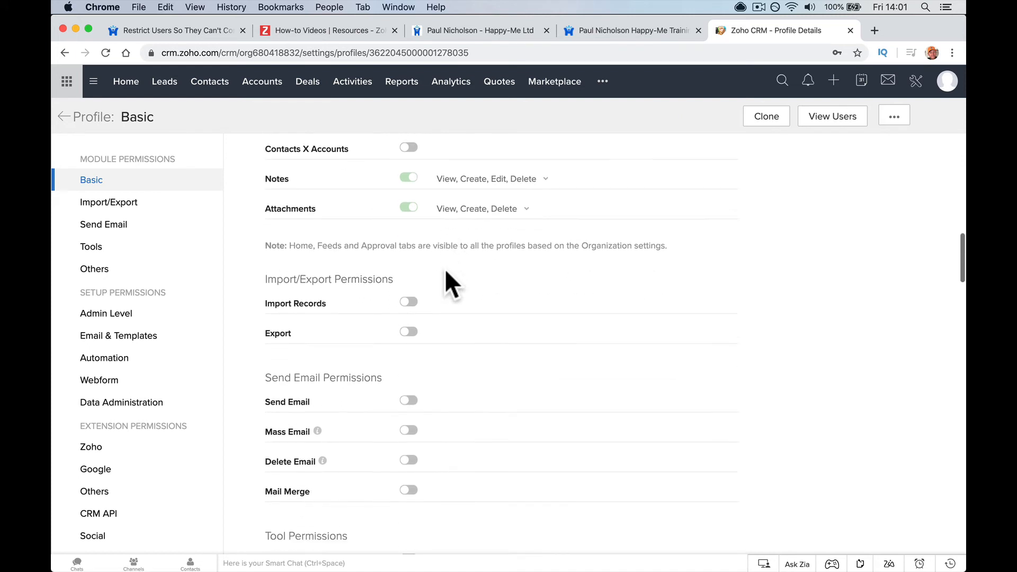
click(122, 247)
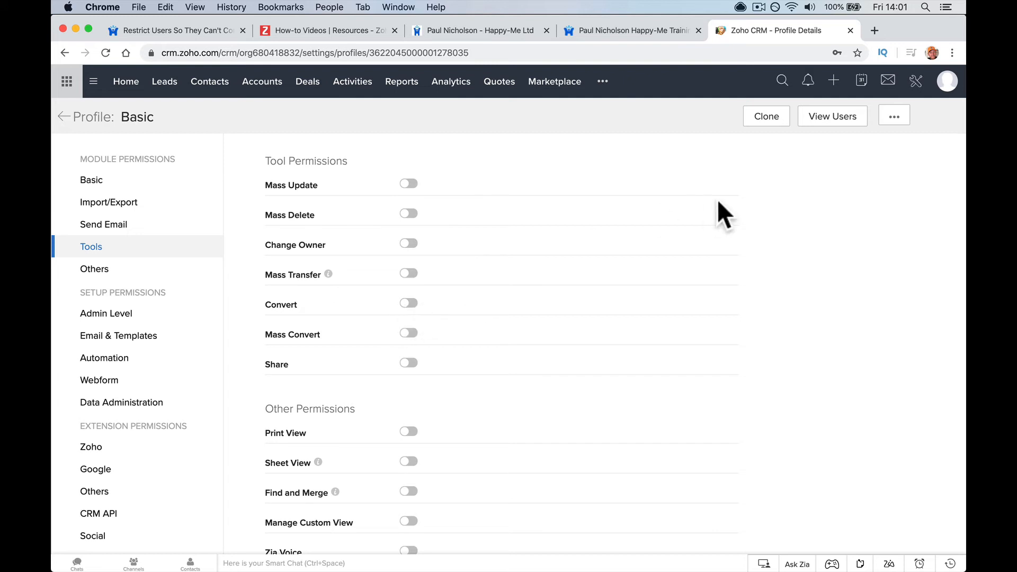
Finish reviewing the Basic profile's permissions and open the technician user's details in the user list
scroll(602, 193, up, 15)
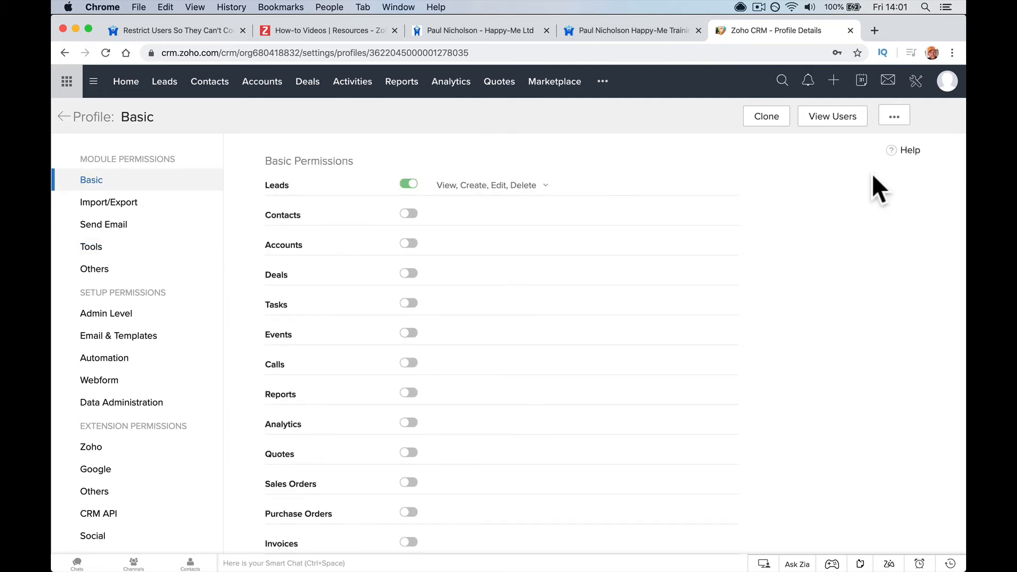
click(895, 118)
scroll(621, 300, down, 20)
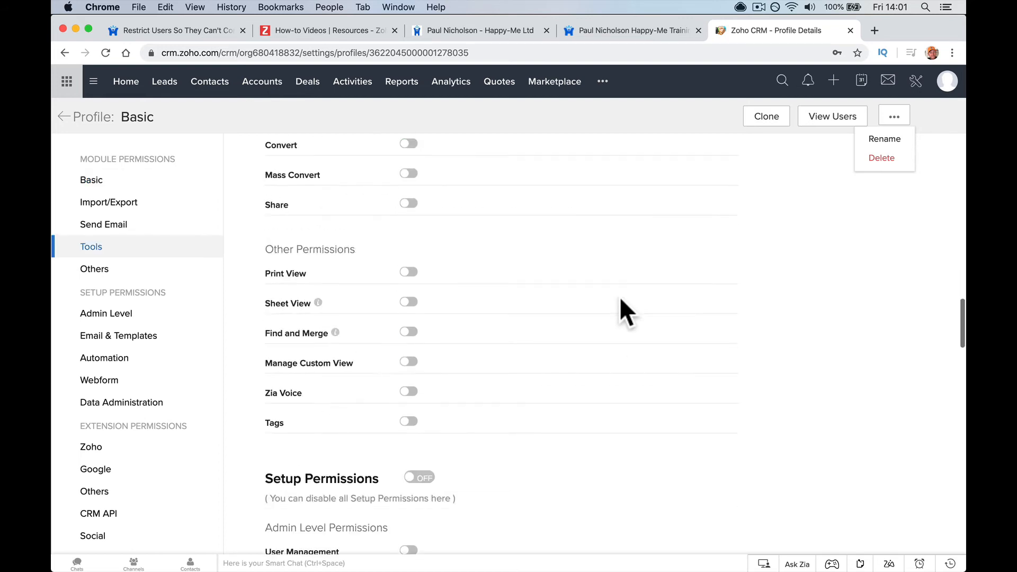
scroll(619, 296, up, 20)
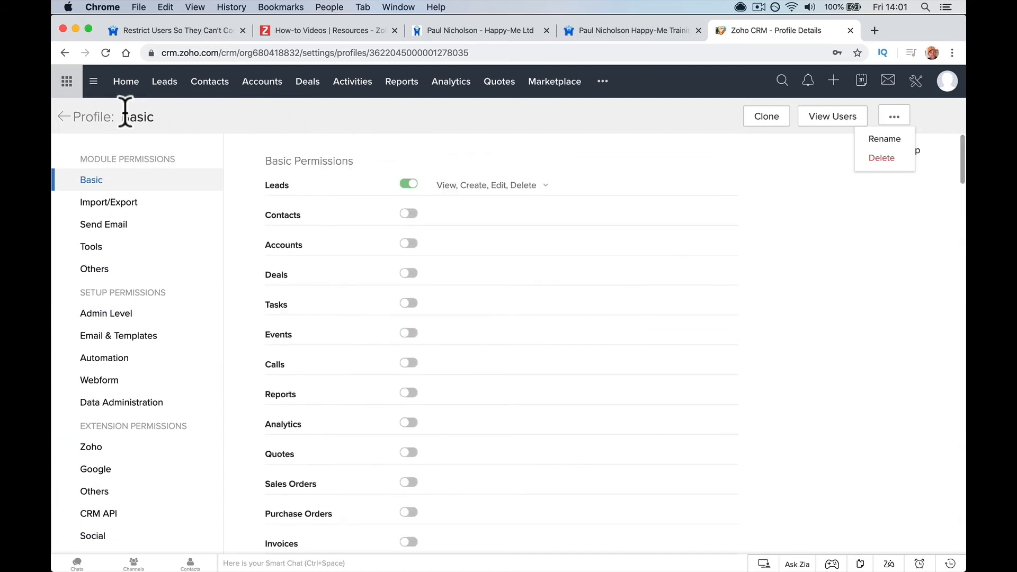
click(64, 117)
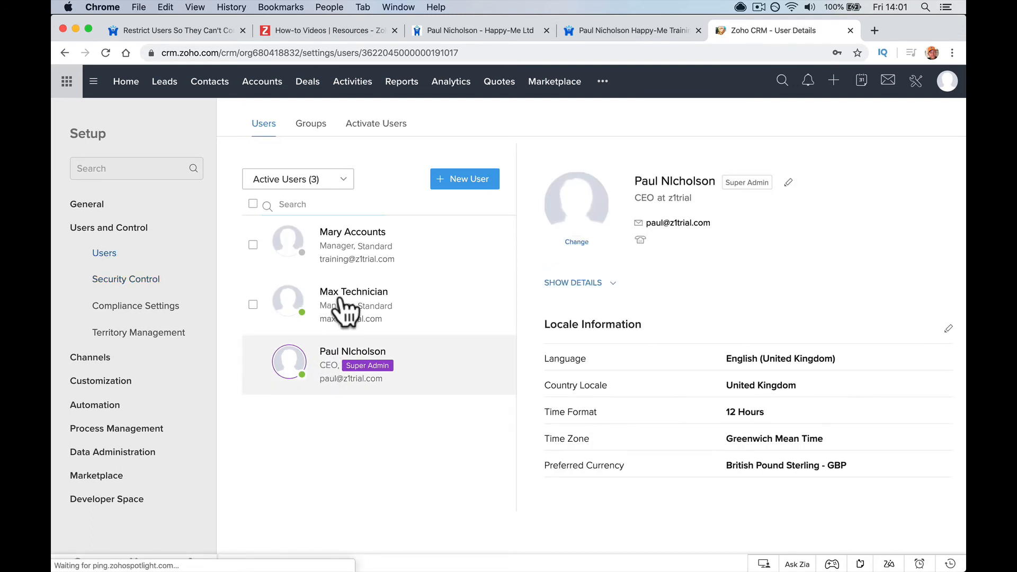
click(328, 299)
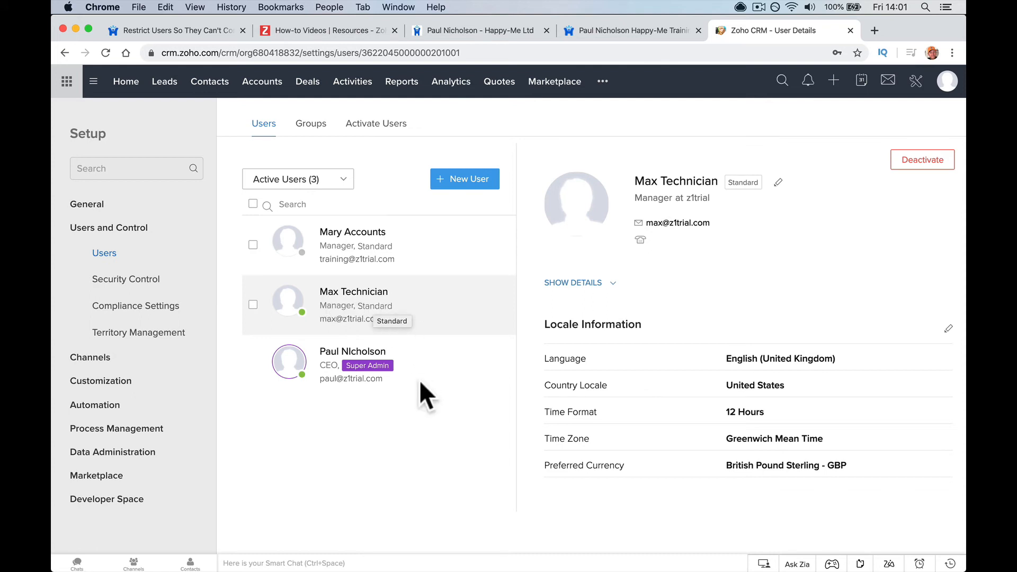
Switch to Safari and check whether the technician user can reach the conversion page for the Test Company lead, without converting it
click(431, 551)
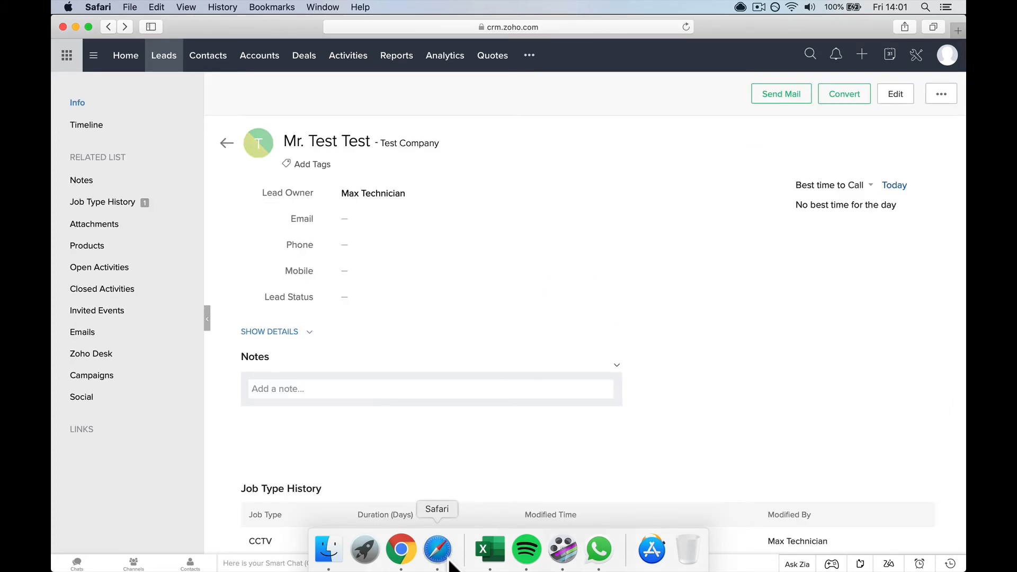
click(126, 57)
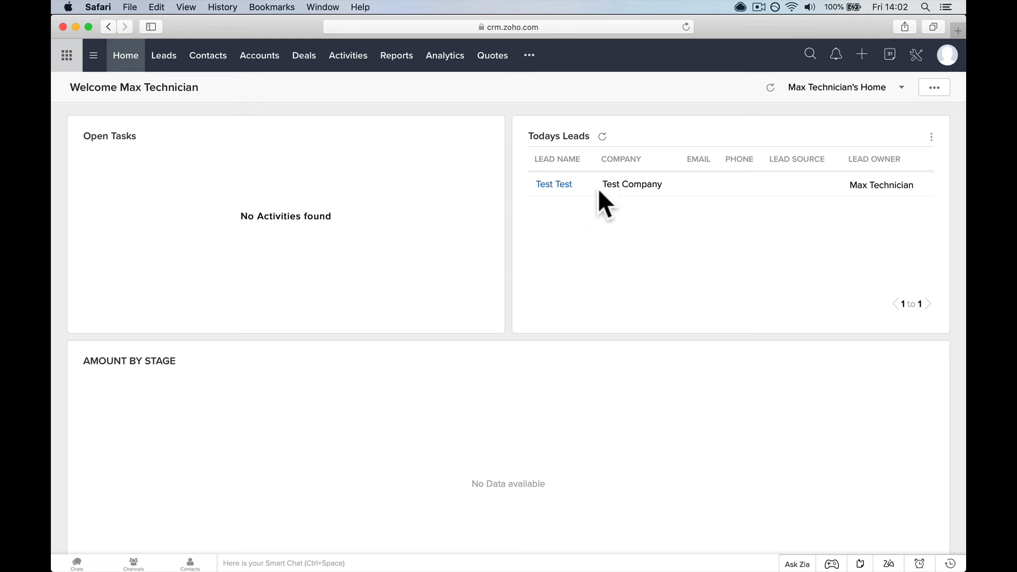
click(564, 187)
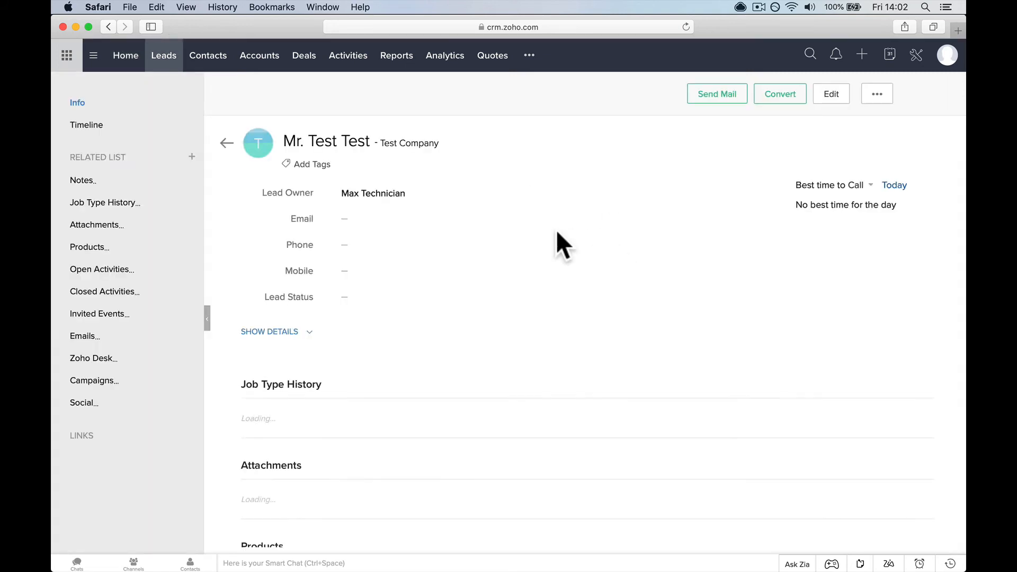
click(774, 93)
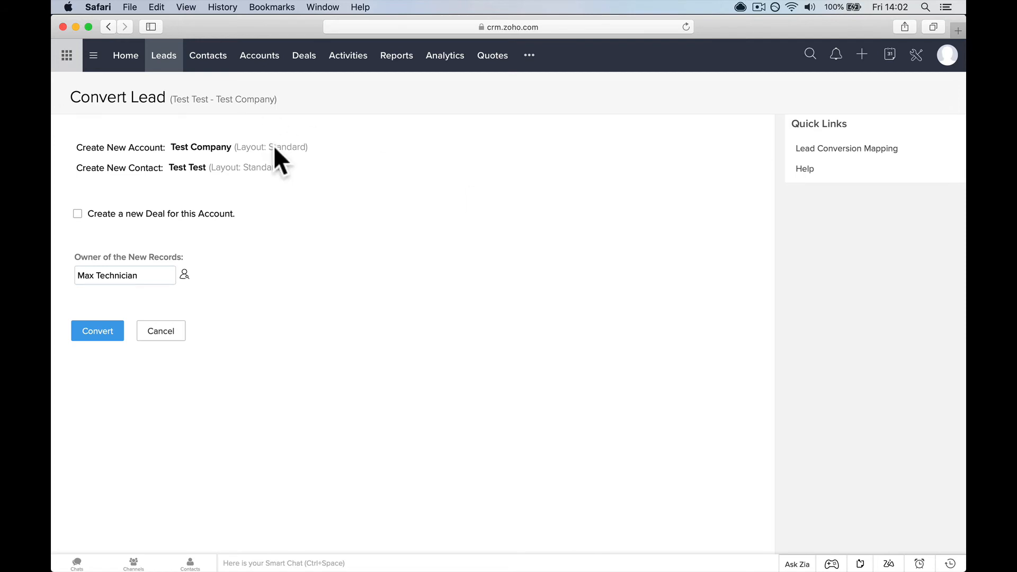
click(158, 56)
click(125, 55)
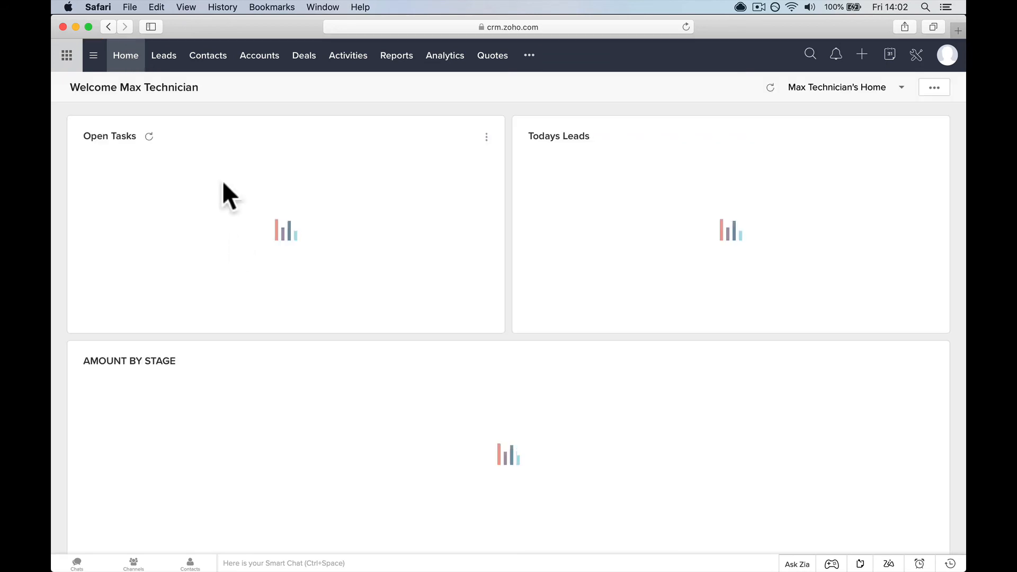
Switch to Chrome and assign the Basic profile to the technician user, keeping the Manager role
mouse_move(447, 569)
click(401, 549)
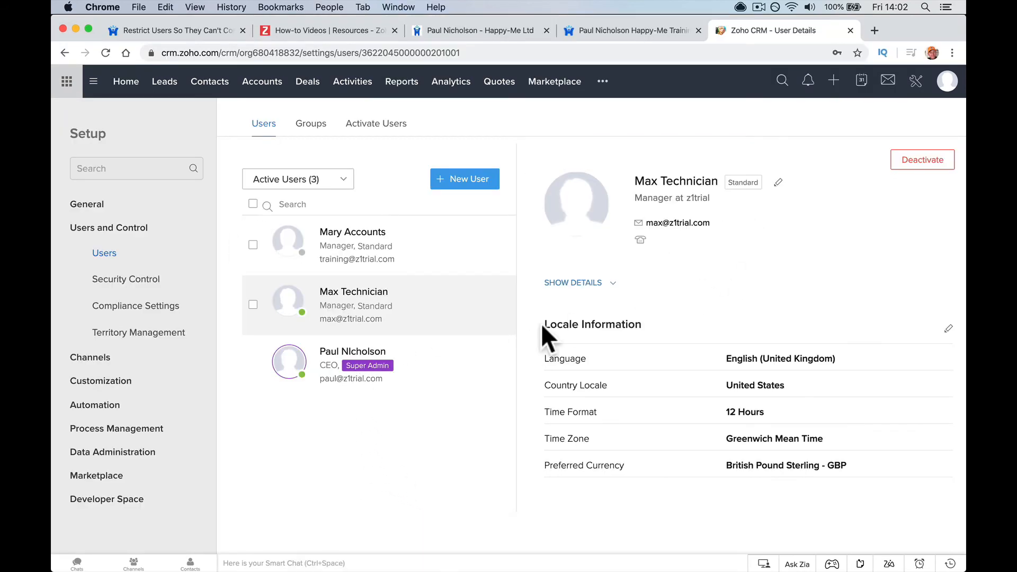
click(404, 245)
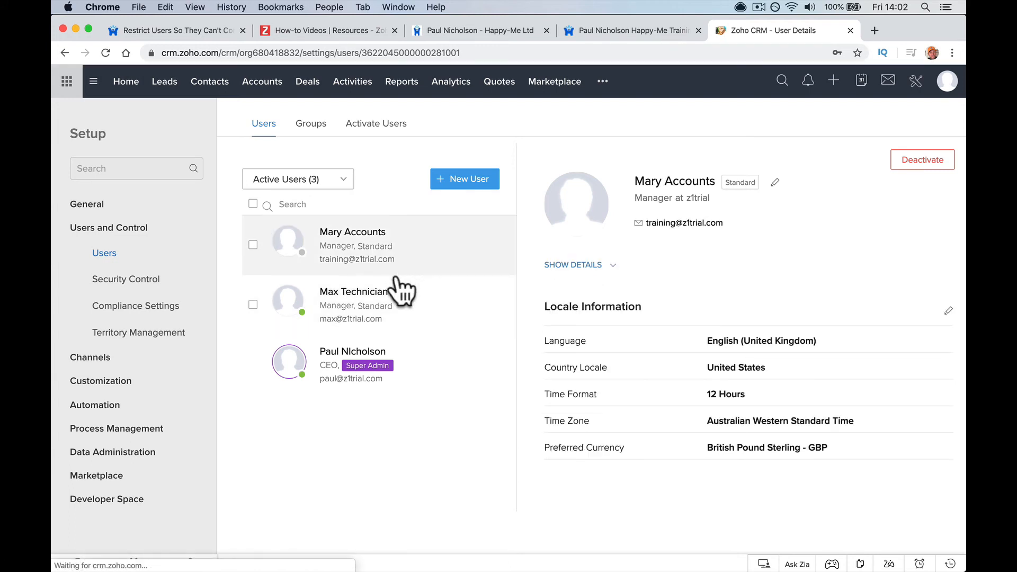
click(395, 303)
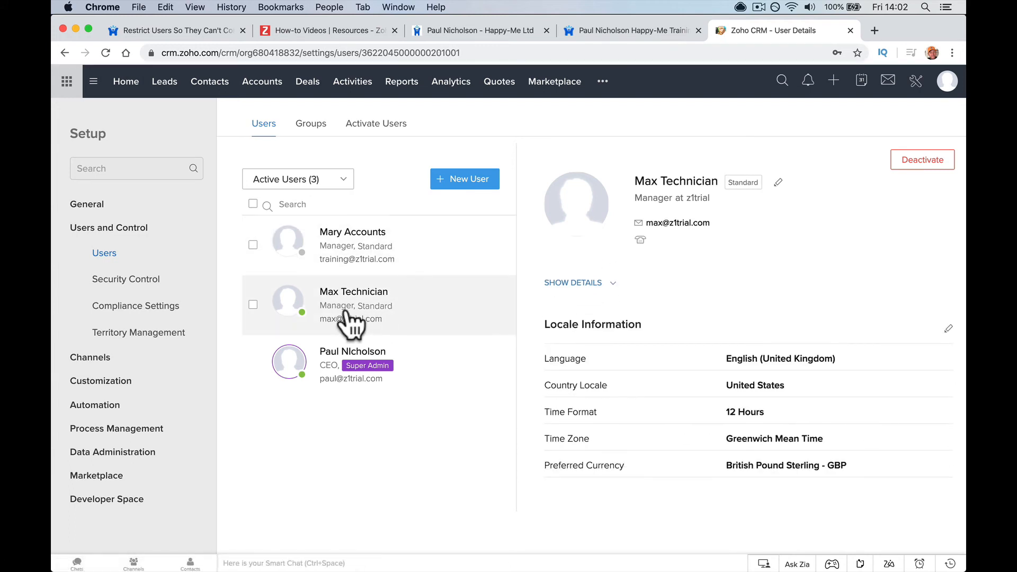
click(778, 181)
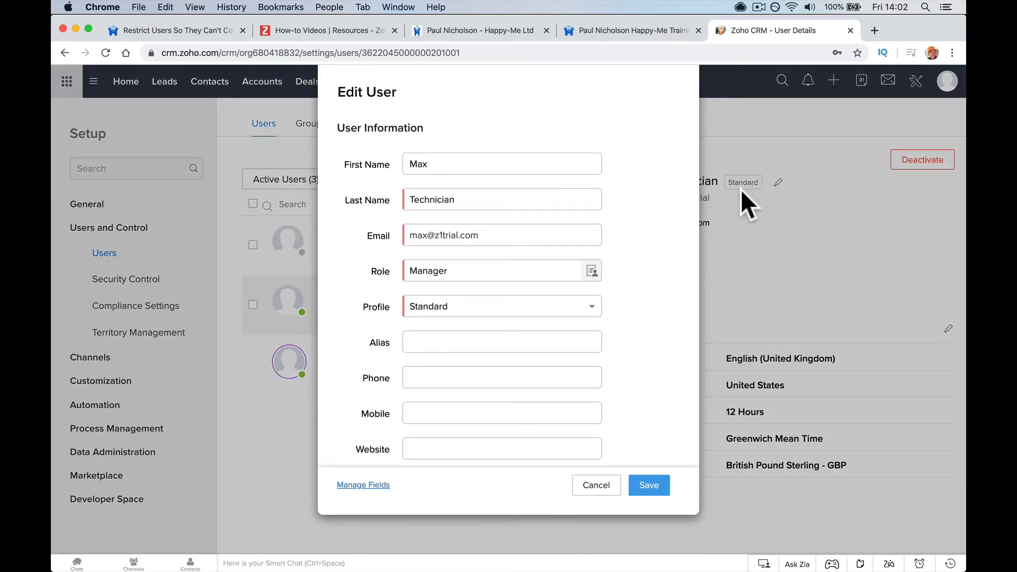
click(591, 271)
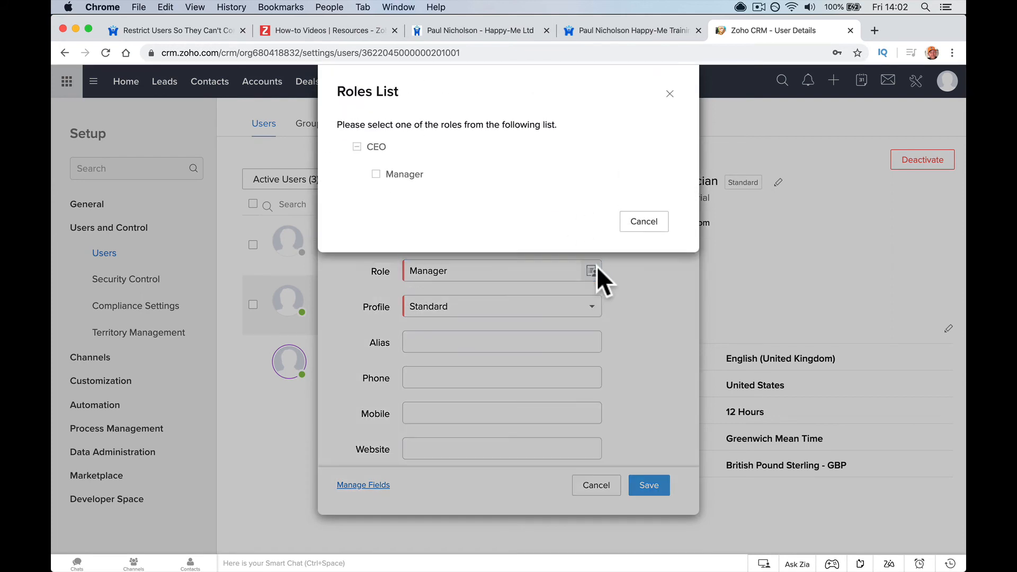
click(669, 94)
click(588, 310)
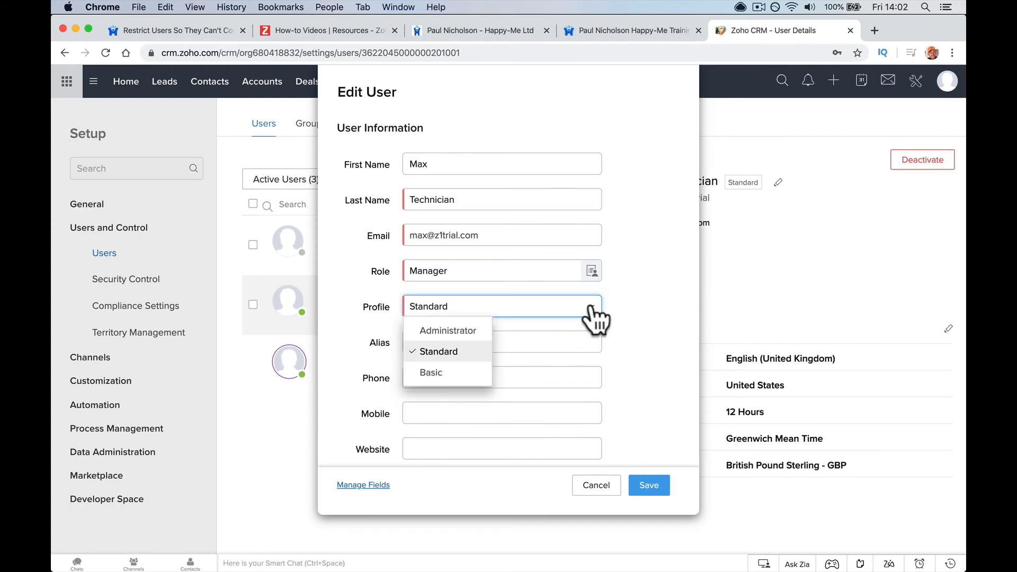
click(472, 370)
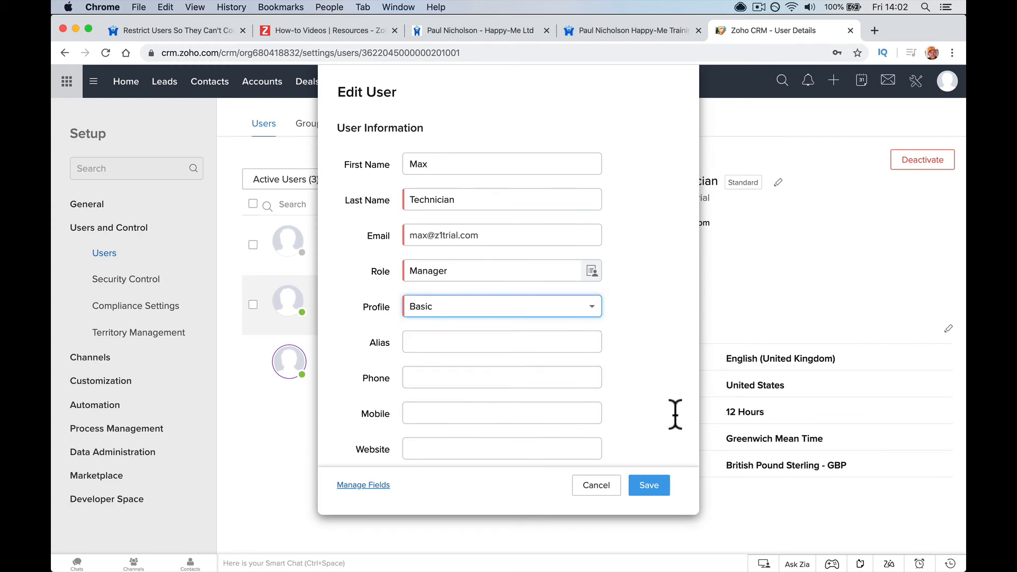
click(657, 488)
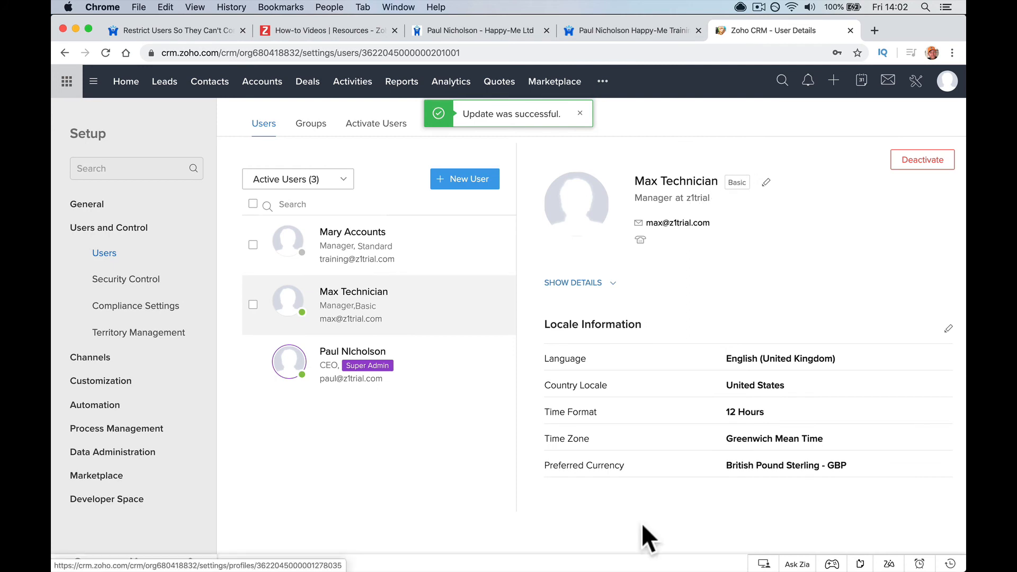
Switch to Safari, reload the technician user's CRM and check the Test Company lead for a convert option
click(437, 560)
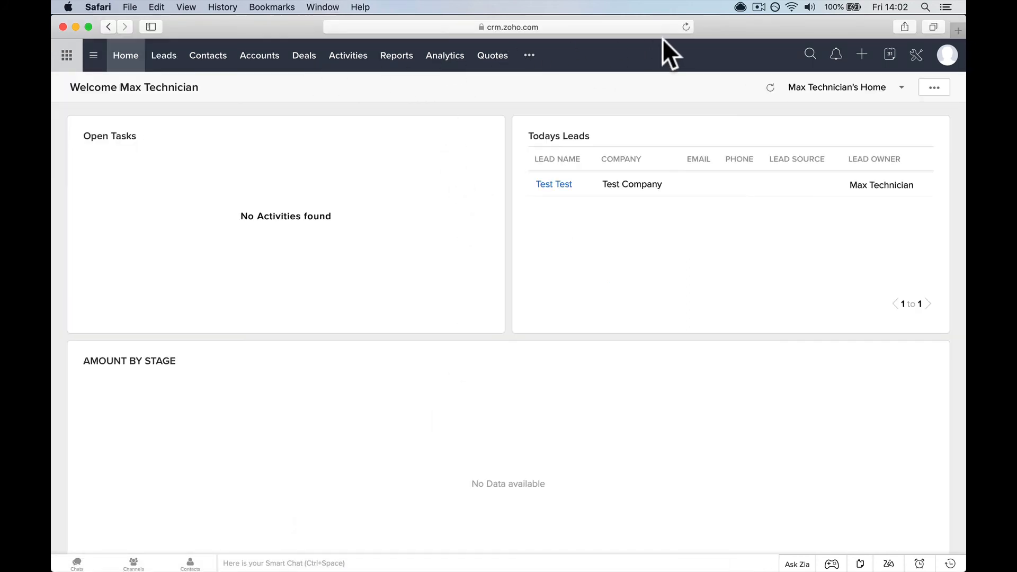
click(686, 26)
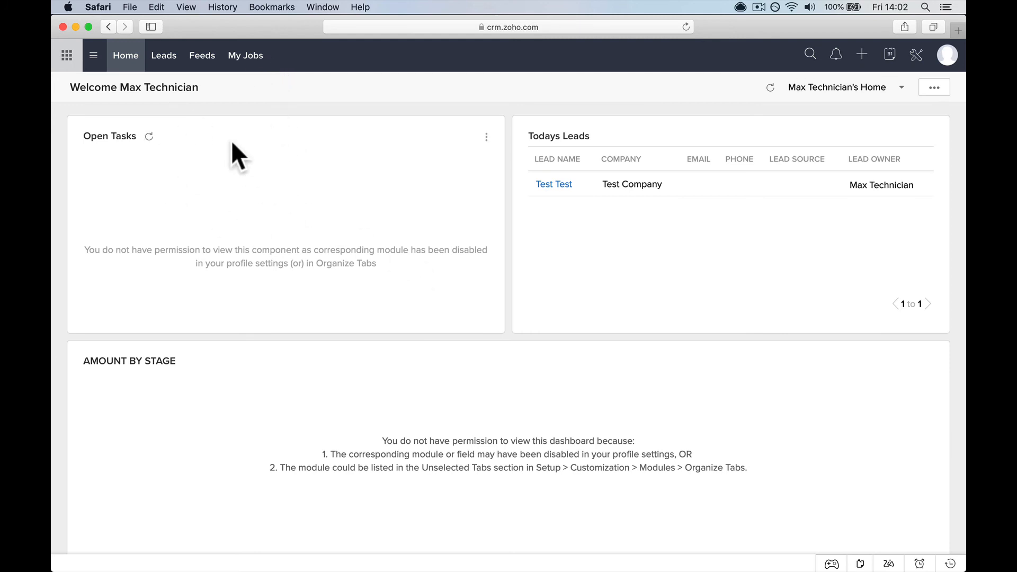
click(160, 60)
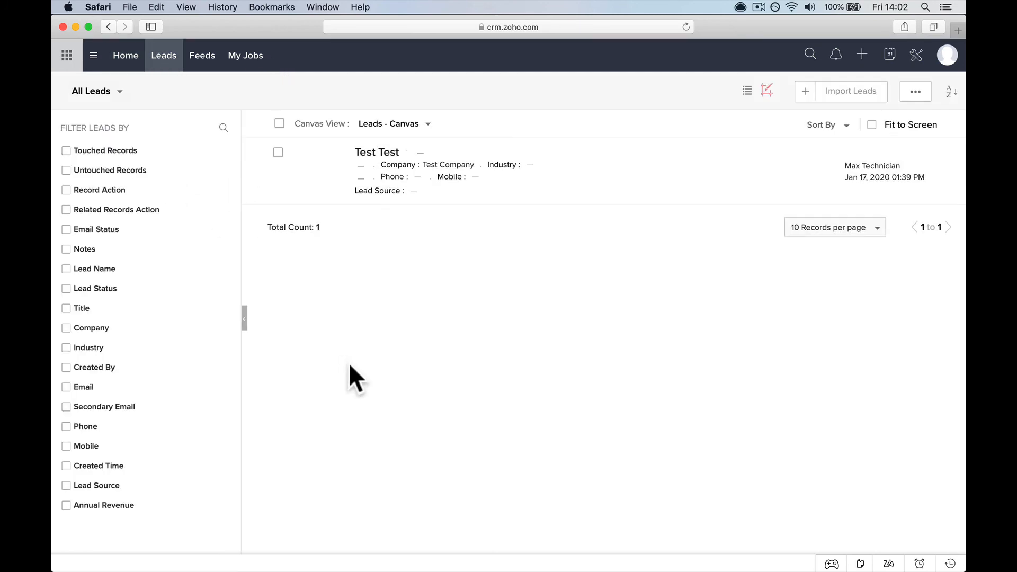
click(387, 153)
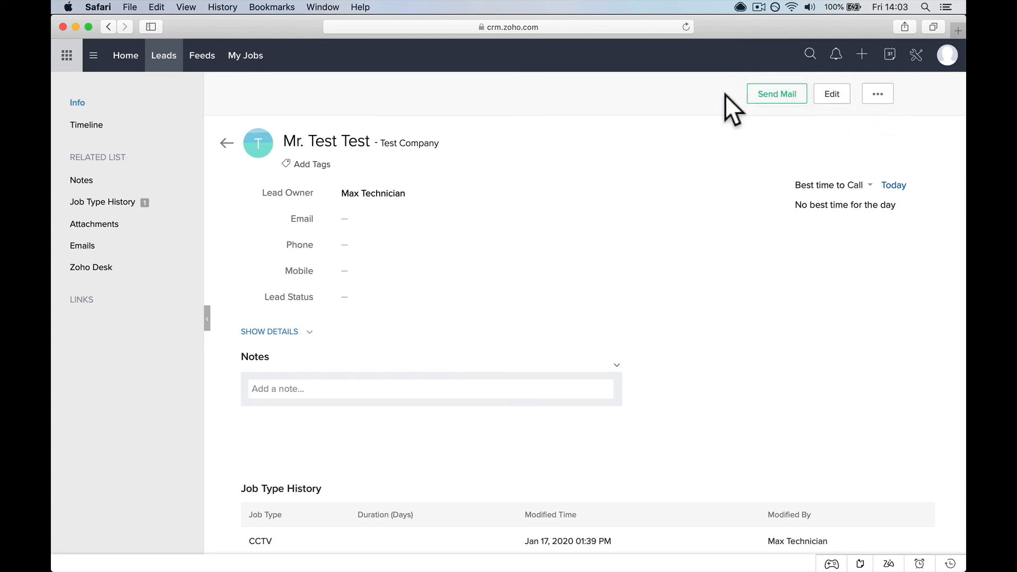
Switch to Chrome and set the technician user's profile to Standard
mouse_move(465, 562)
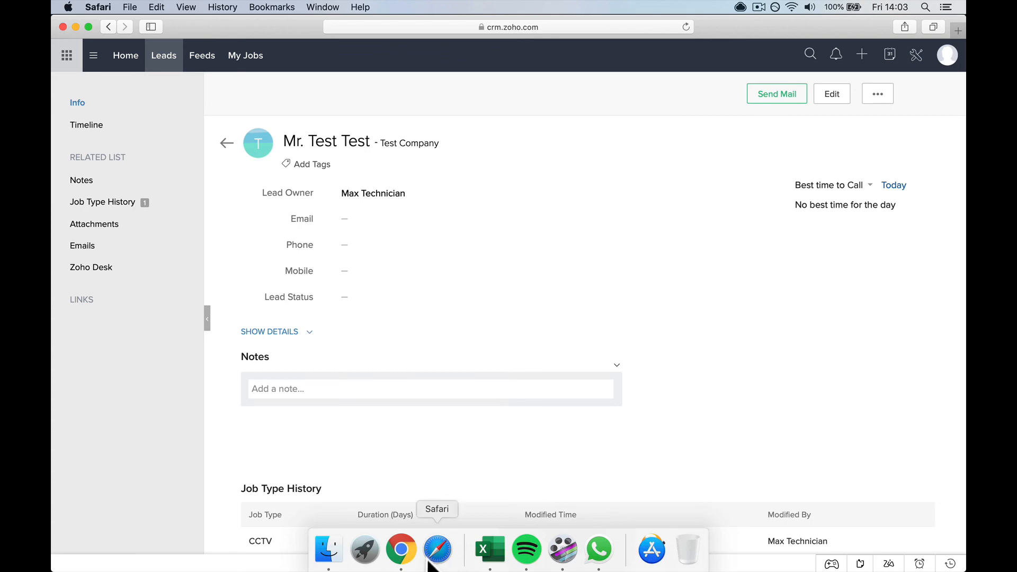
click(401, 550)
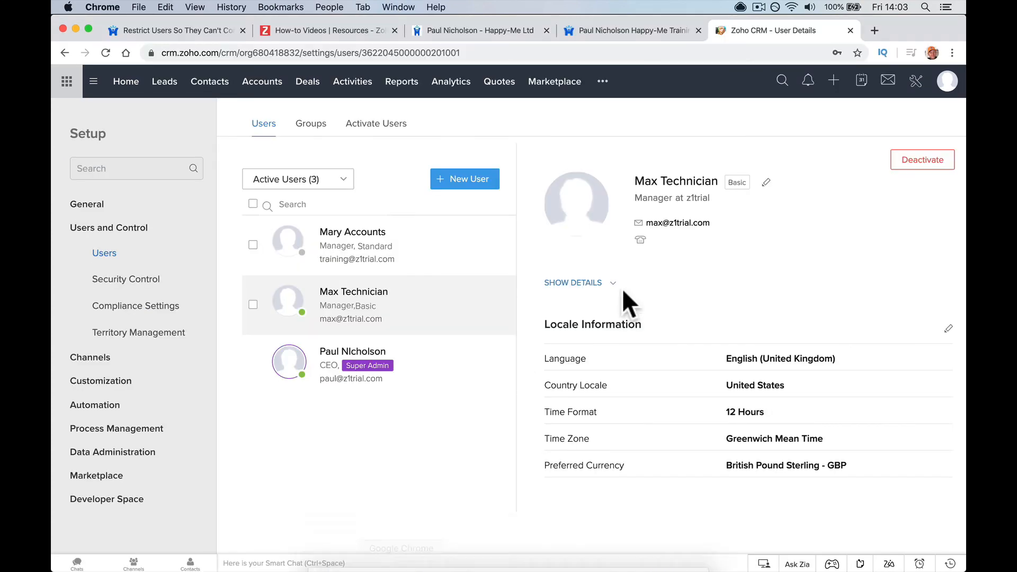
click(766, 183)
click(598, 306)
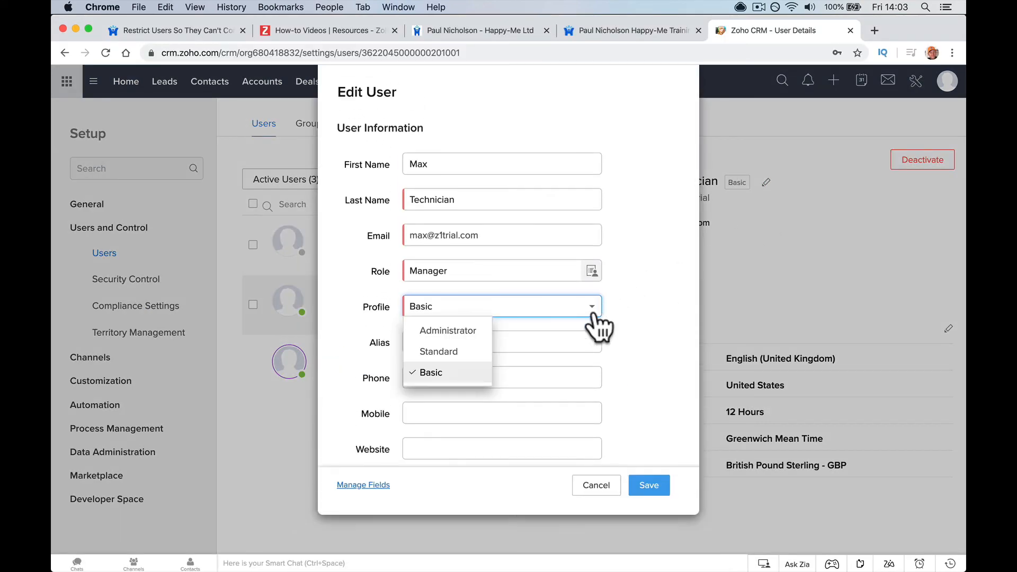
click(488, 348)
click(649, 485)
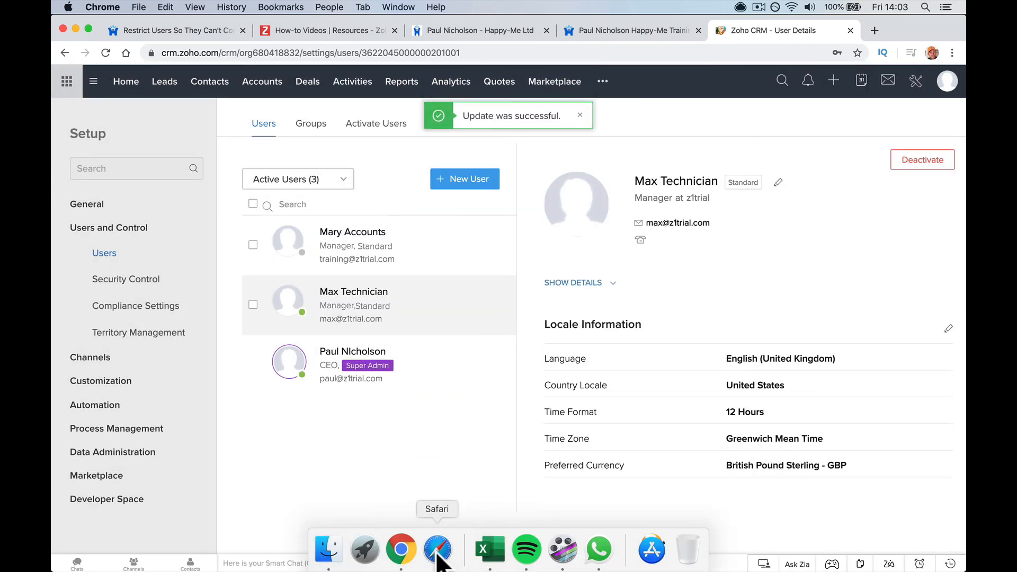
Switch to Safari, reload the Test Company lead and open its conversion page, cancelling without converting
click(439, 553)
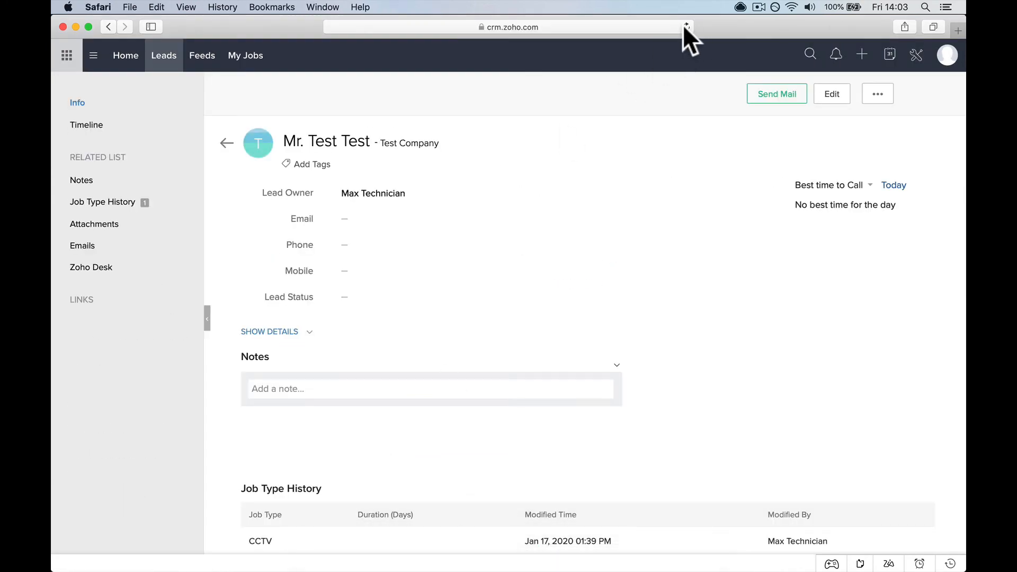
click(685, 26)
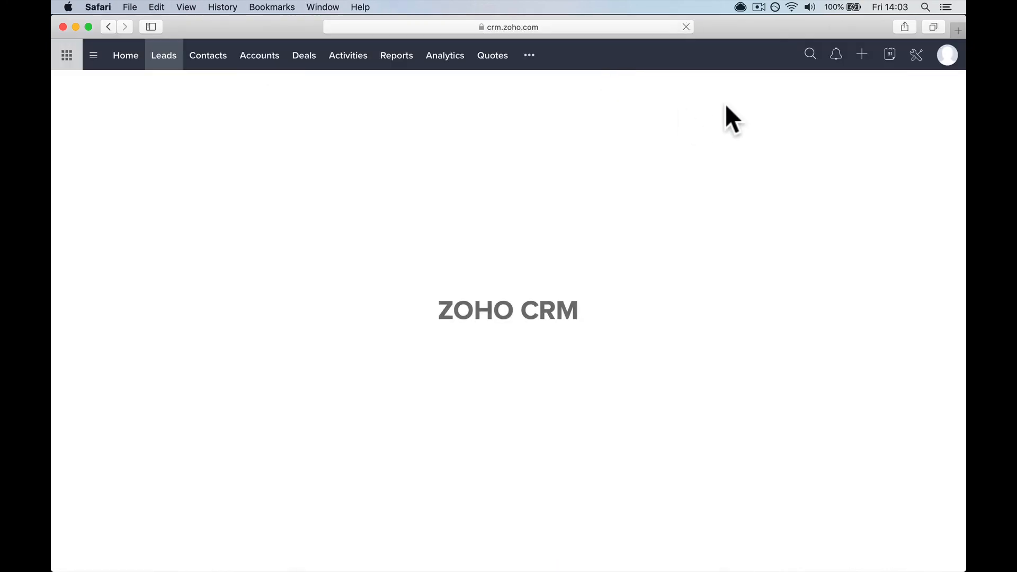
click(840, 95)
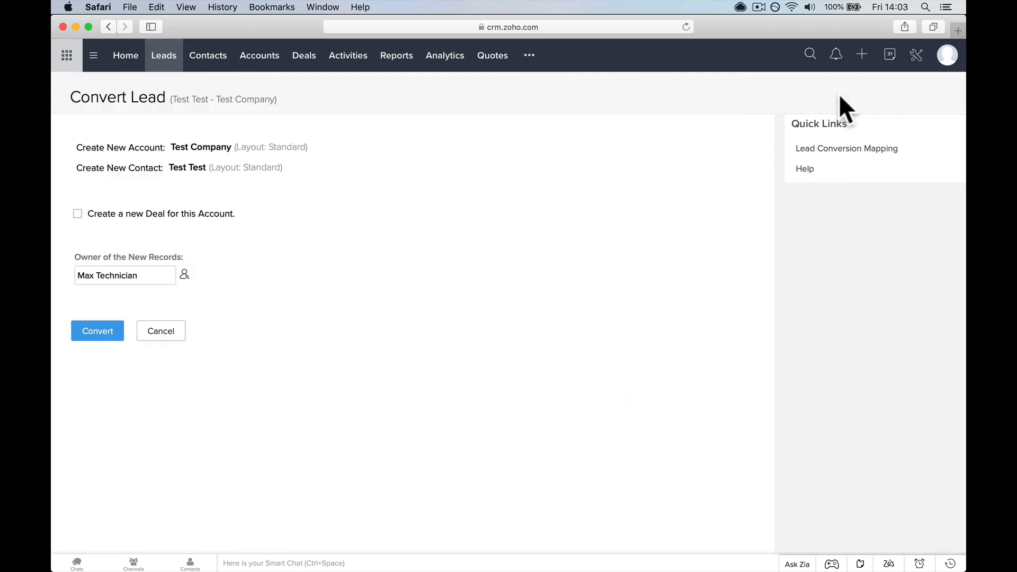
click(166, 331)
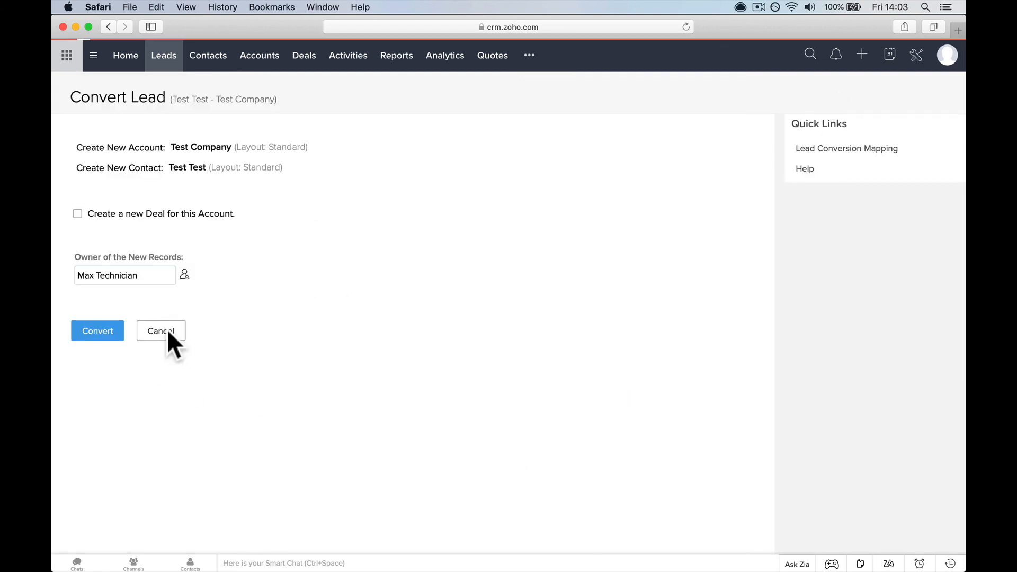
Switch to Chrome and open the technician user's information for editing
click(401, 549)
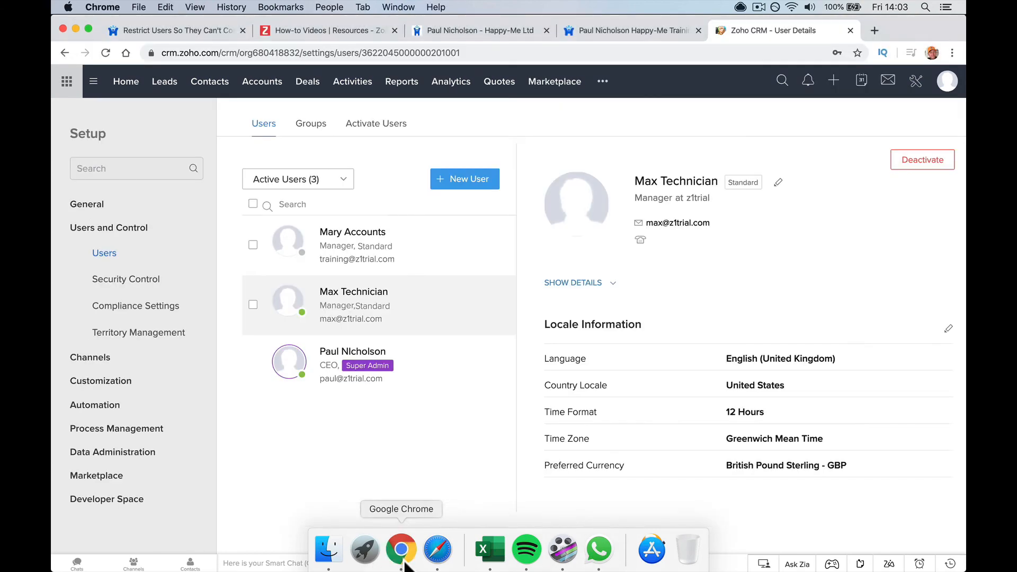
click(777, 181)
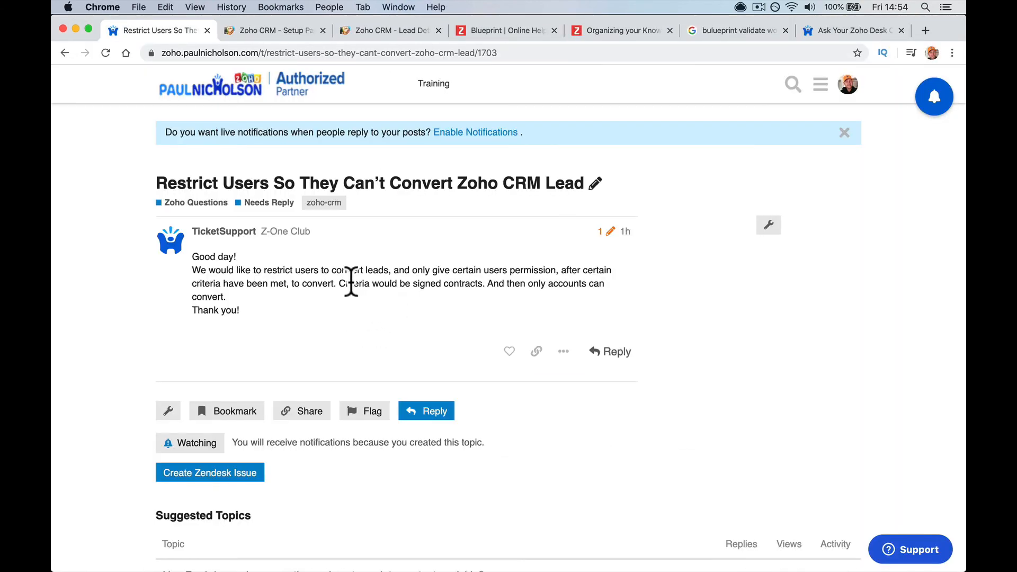
Review the forum question's signed-contracts criterion by highlighting the sentence "Criteria would be signed contracts." and clearing the selection
drag(340, 283, 487, 284)
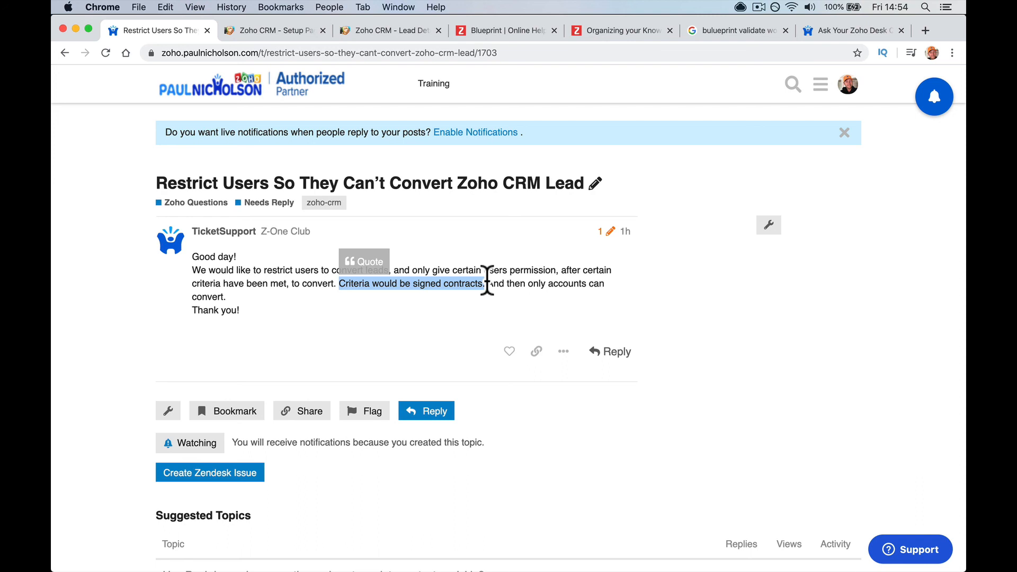
click(233, 368)
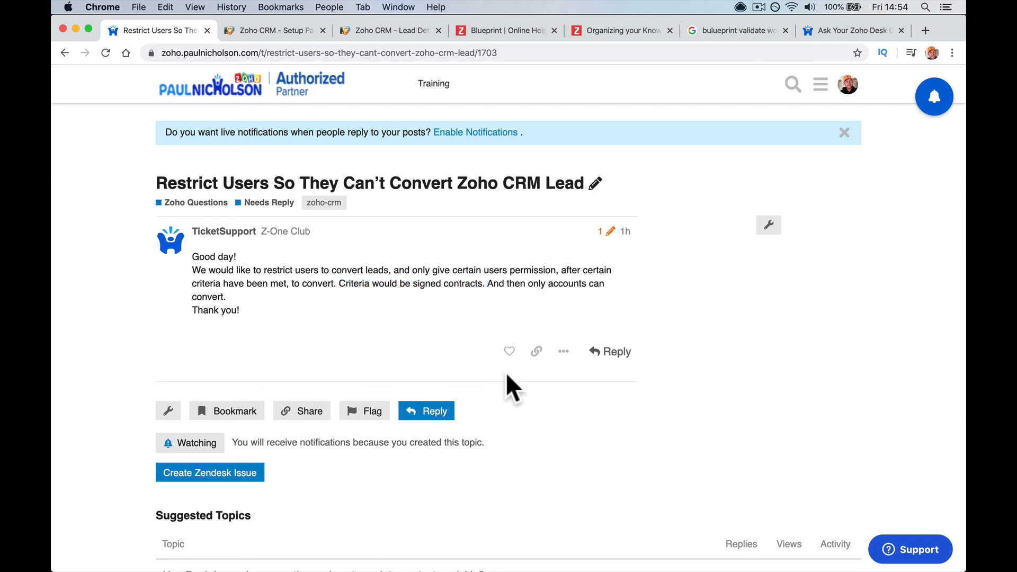